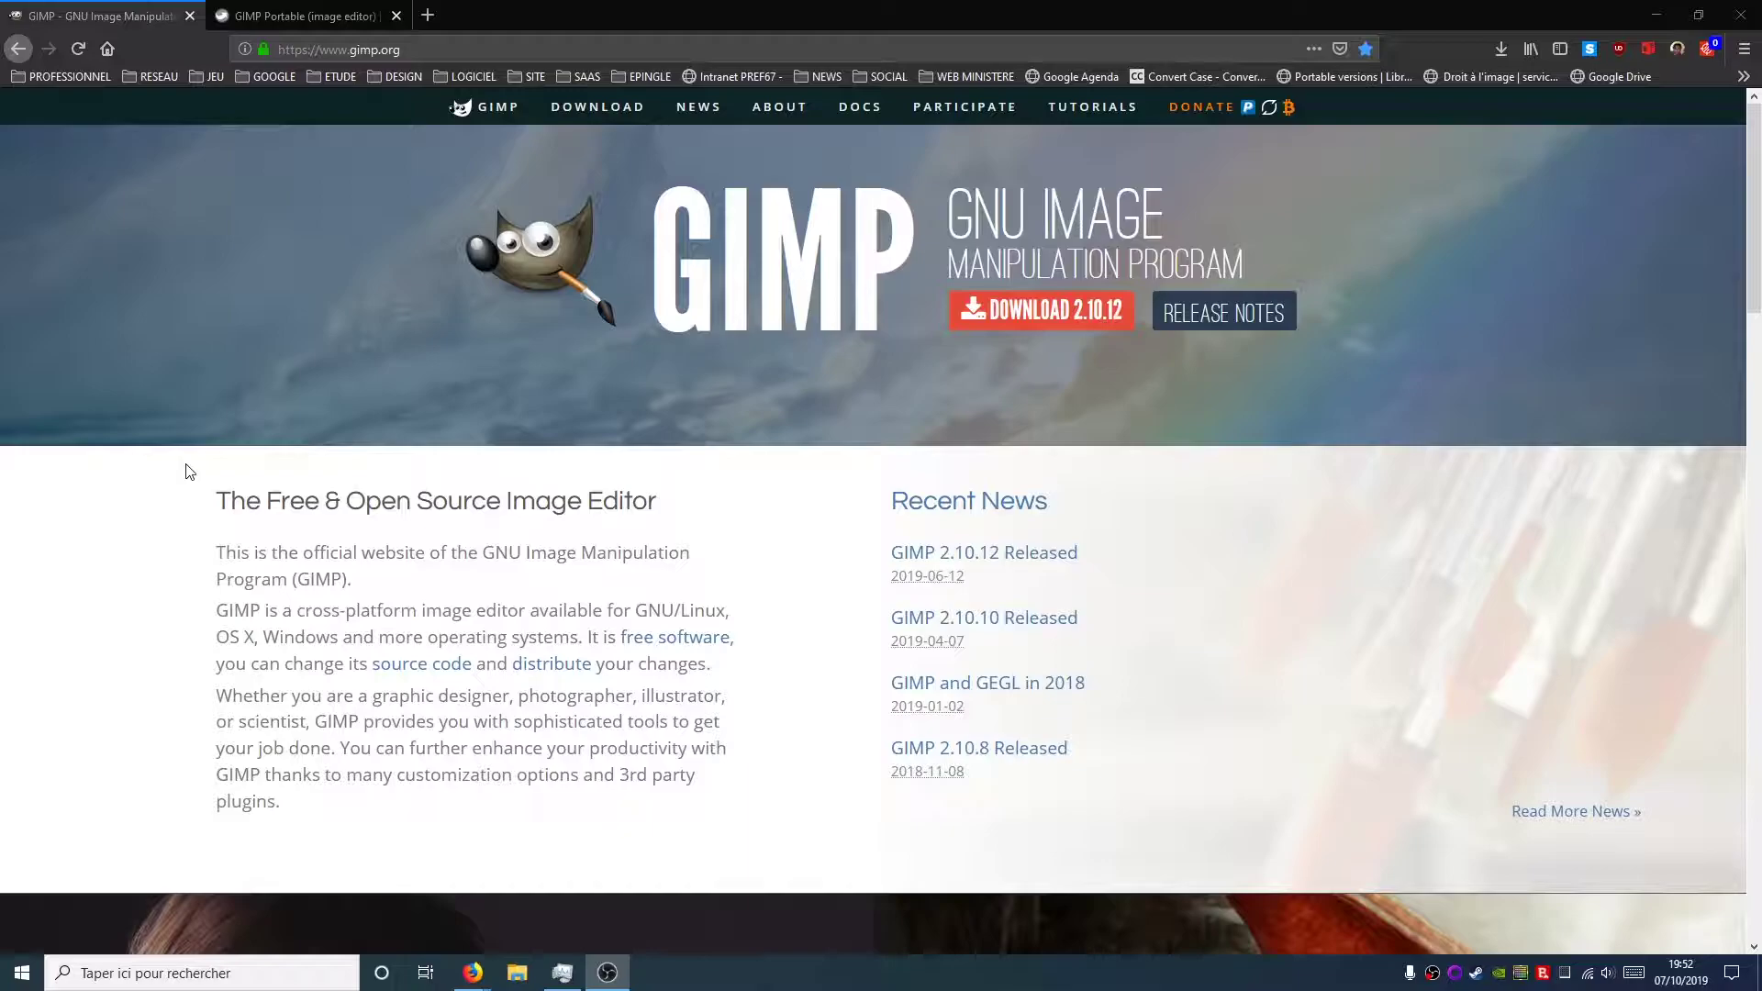
- Switch to the PortableApps.com GIMP Portable page
{"action": "left_click", "coordinate": [294, 16]}
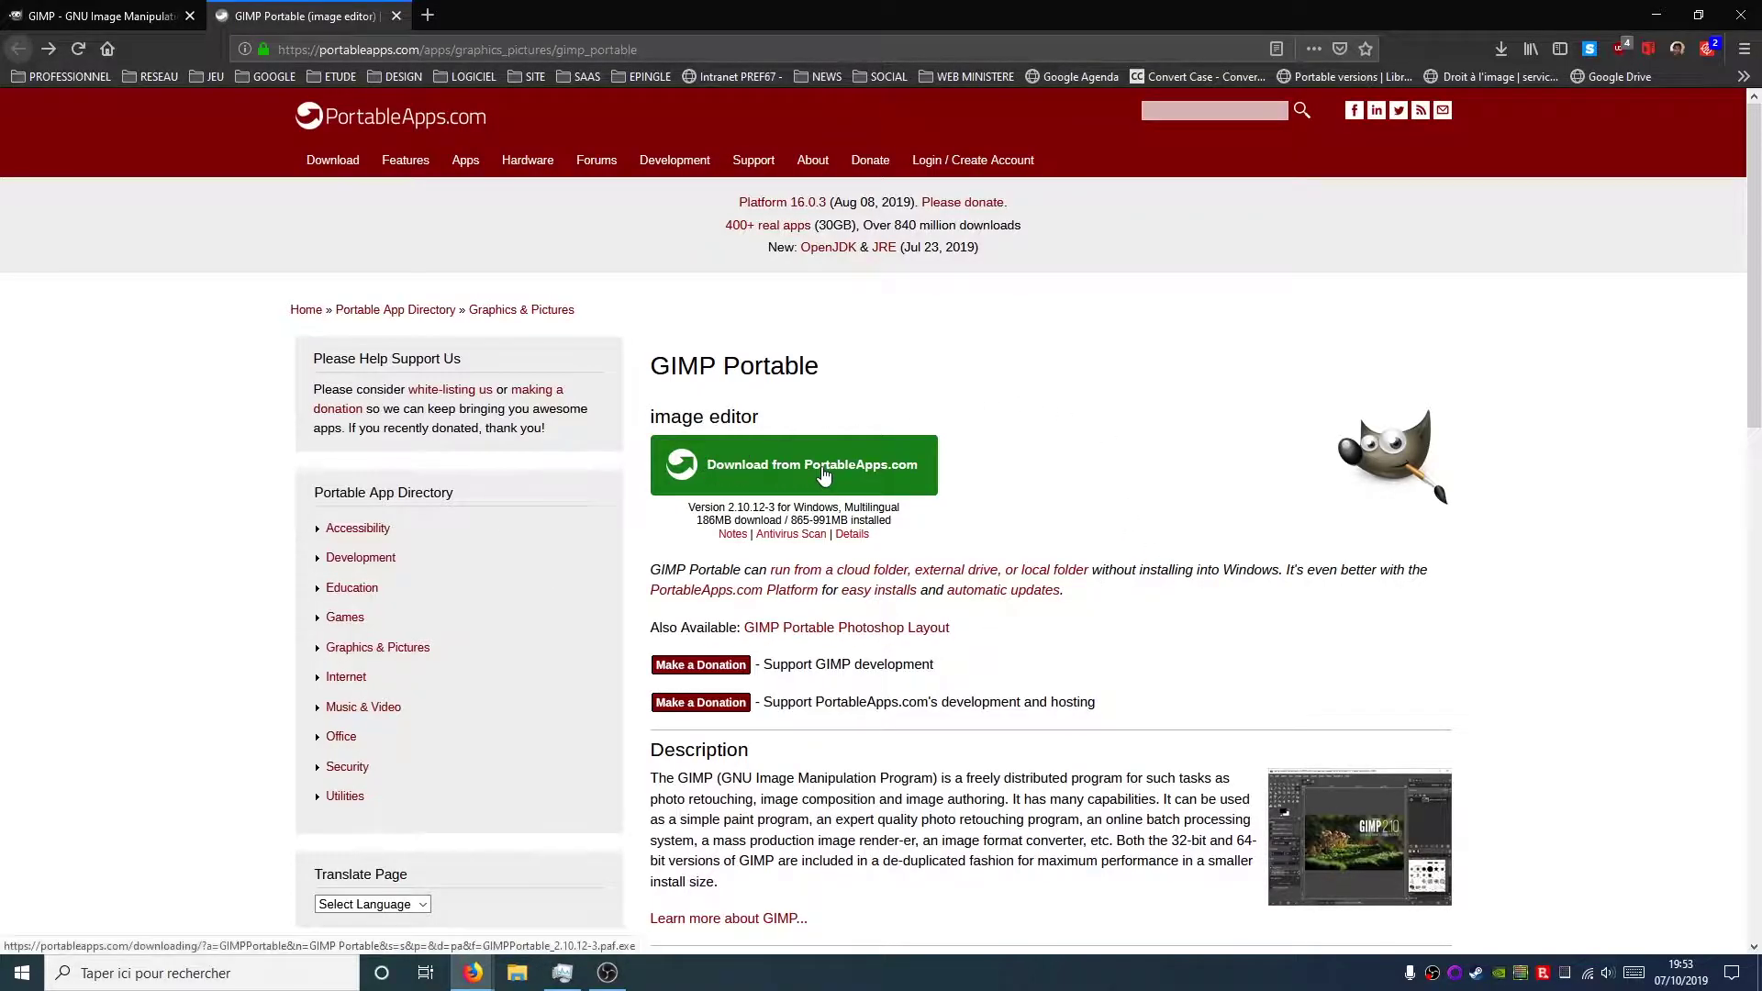
- Download GIMPPortable_2.10.12-3.paf.exe, then minimize Firefox to reveal File Explorer
{"action": "left_click", "coordinate": [1496, 46]}
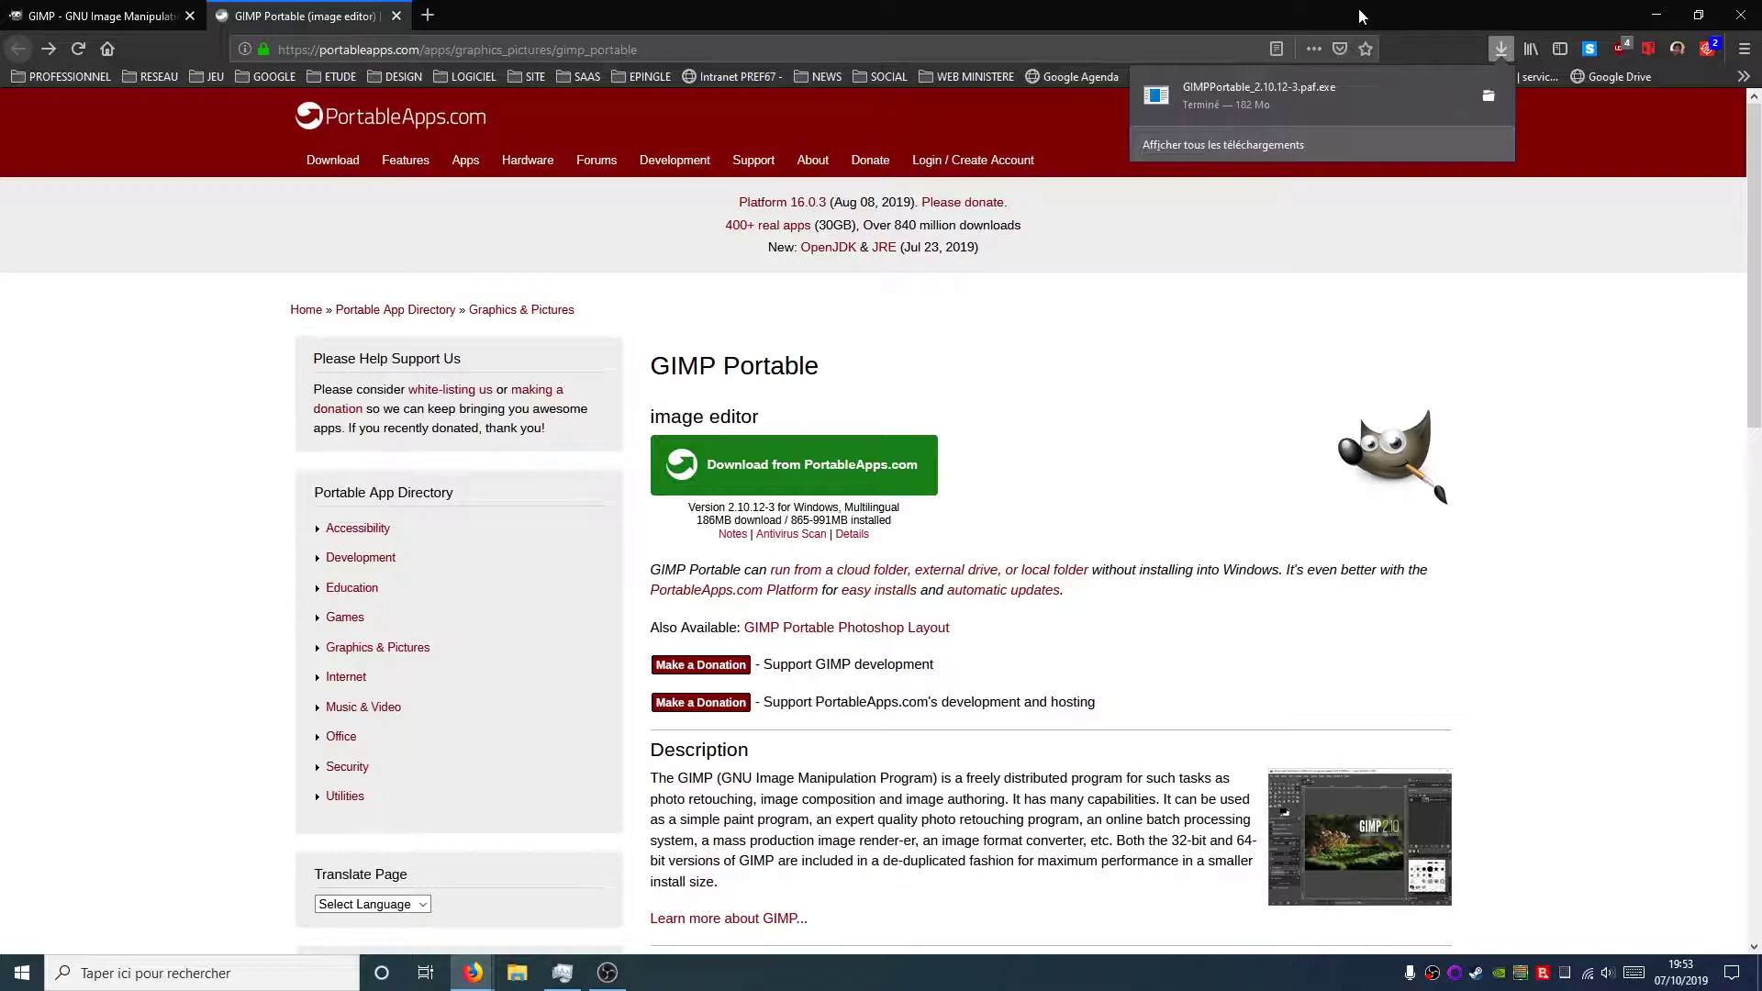
{"action": "left_click", "coordinate": [1672, 11]}
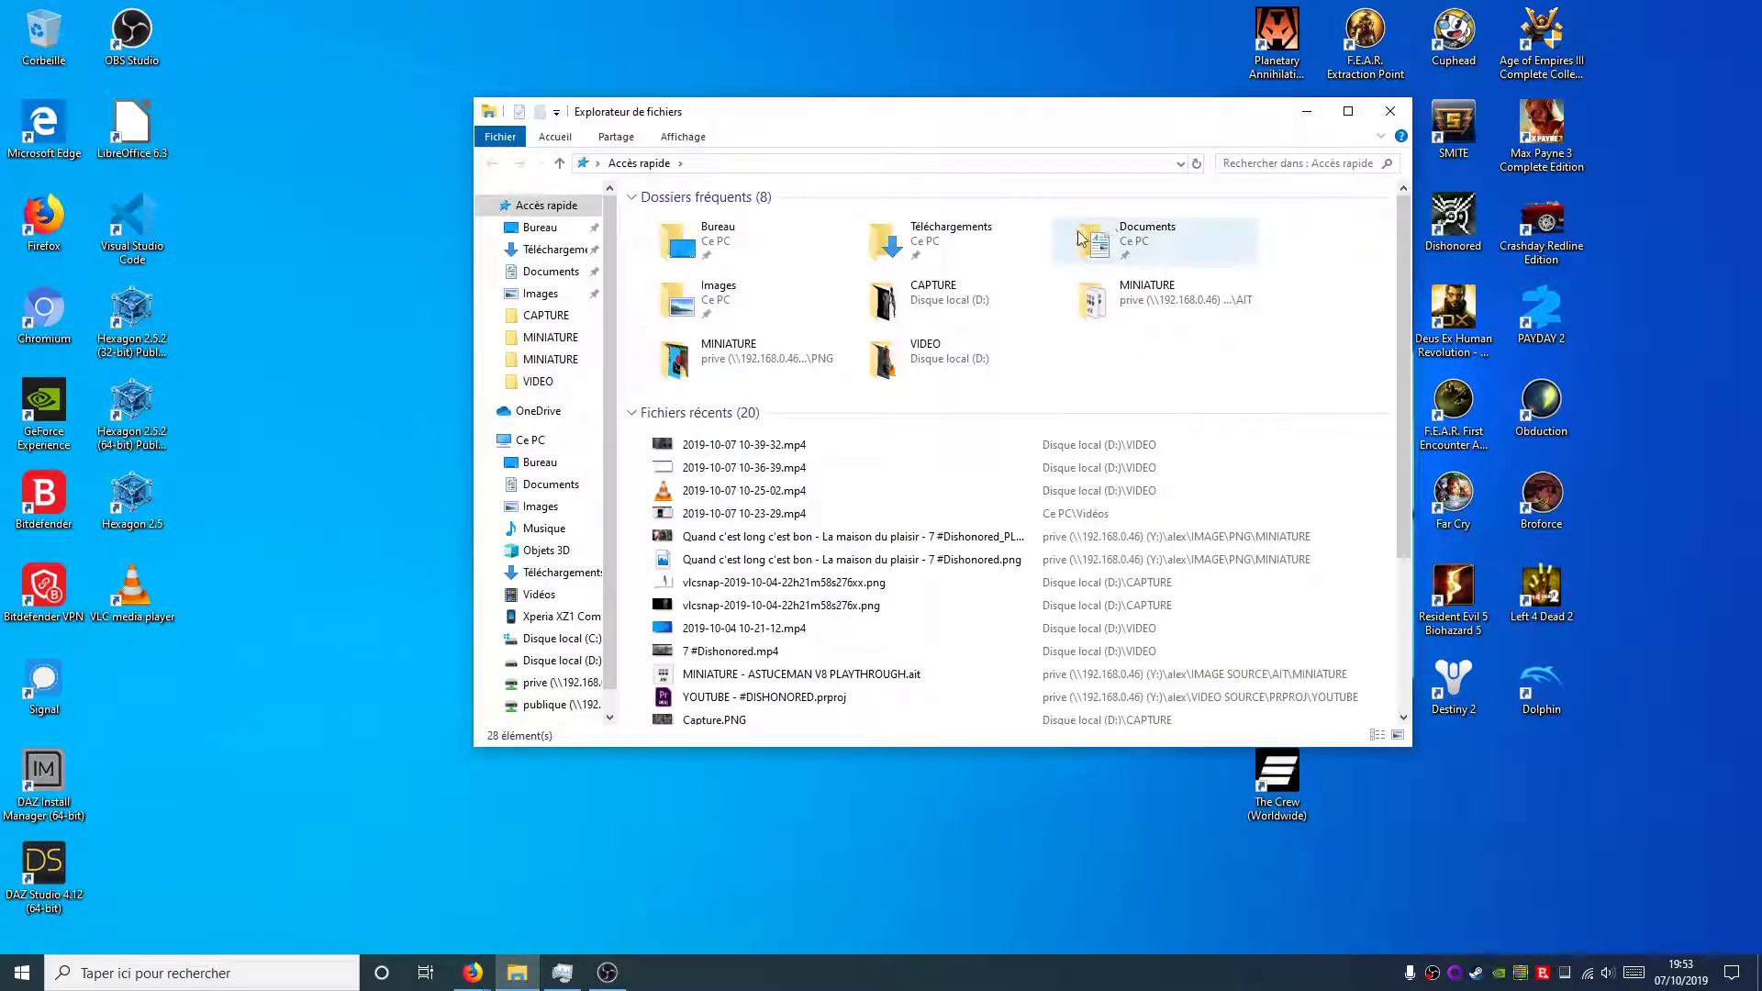
- Run GIMPPortable.exe from Téléchargements > GIMPPortable to start GIMP
{"action": "double_click", "coordinate": [987, 227]}
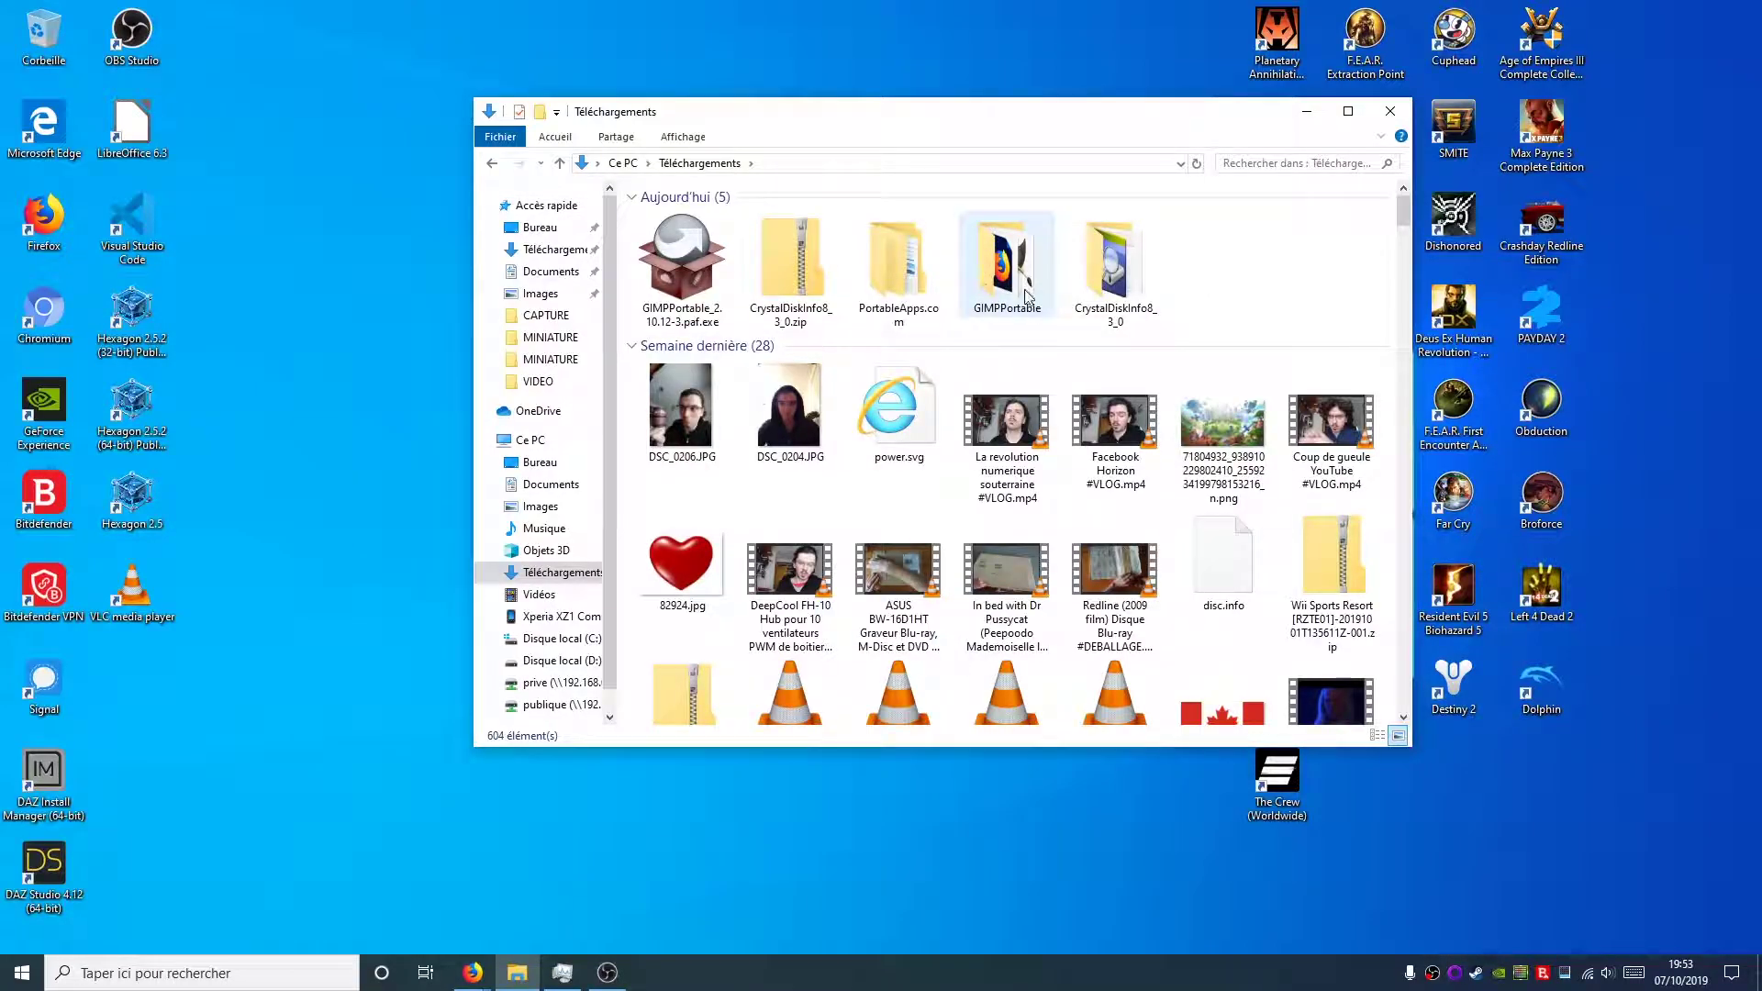
{"action": "double_click", "coordinate": [1003, 266]}
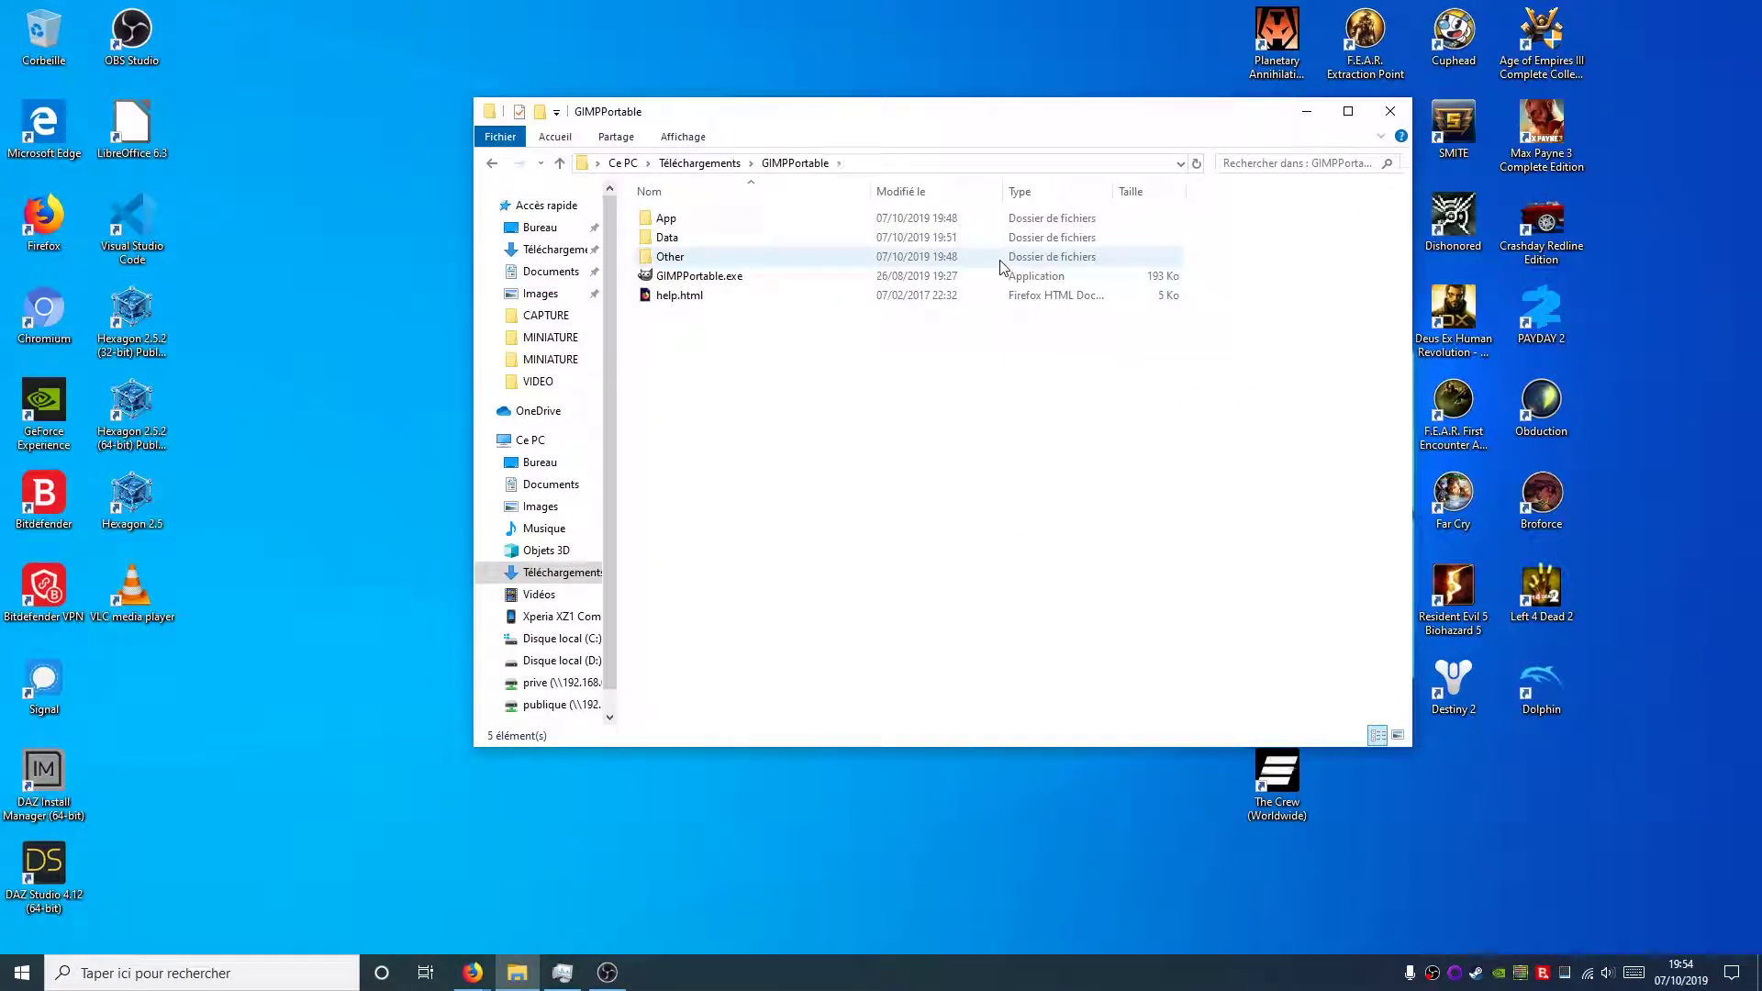
{"action": "left_click", "coordinate": [658, 281]}
{"action": "double_click", "coordinate": [658, 277]}
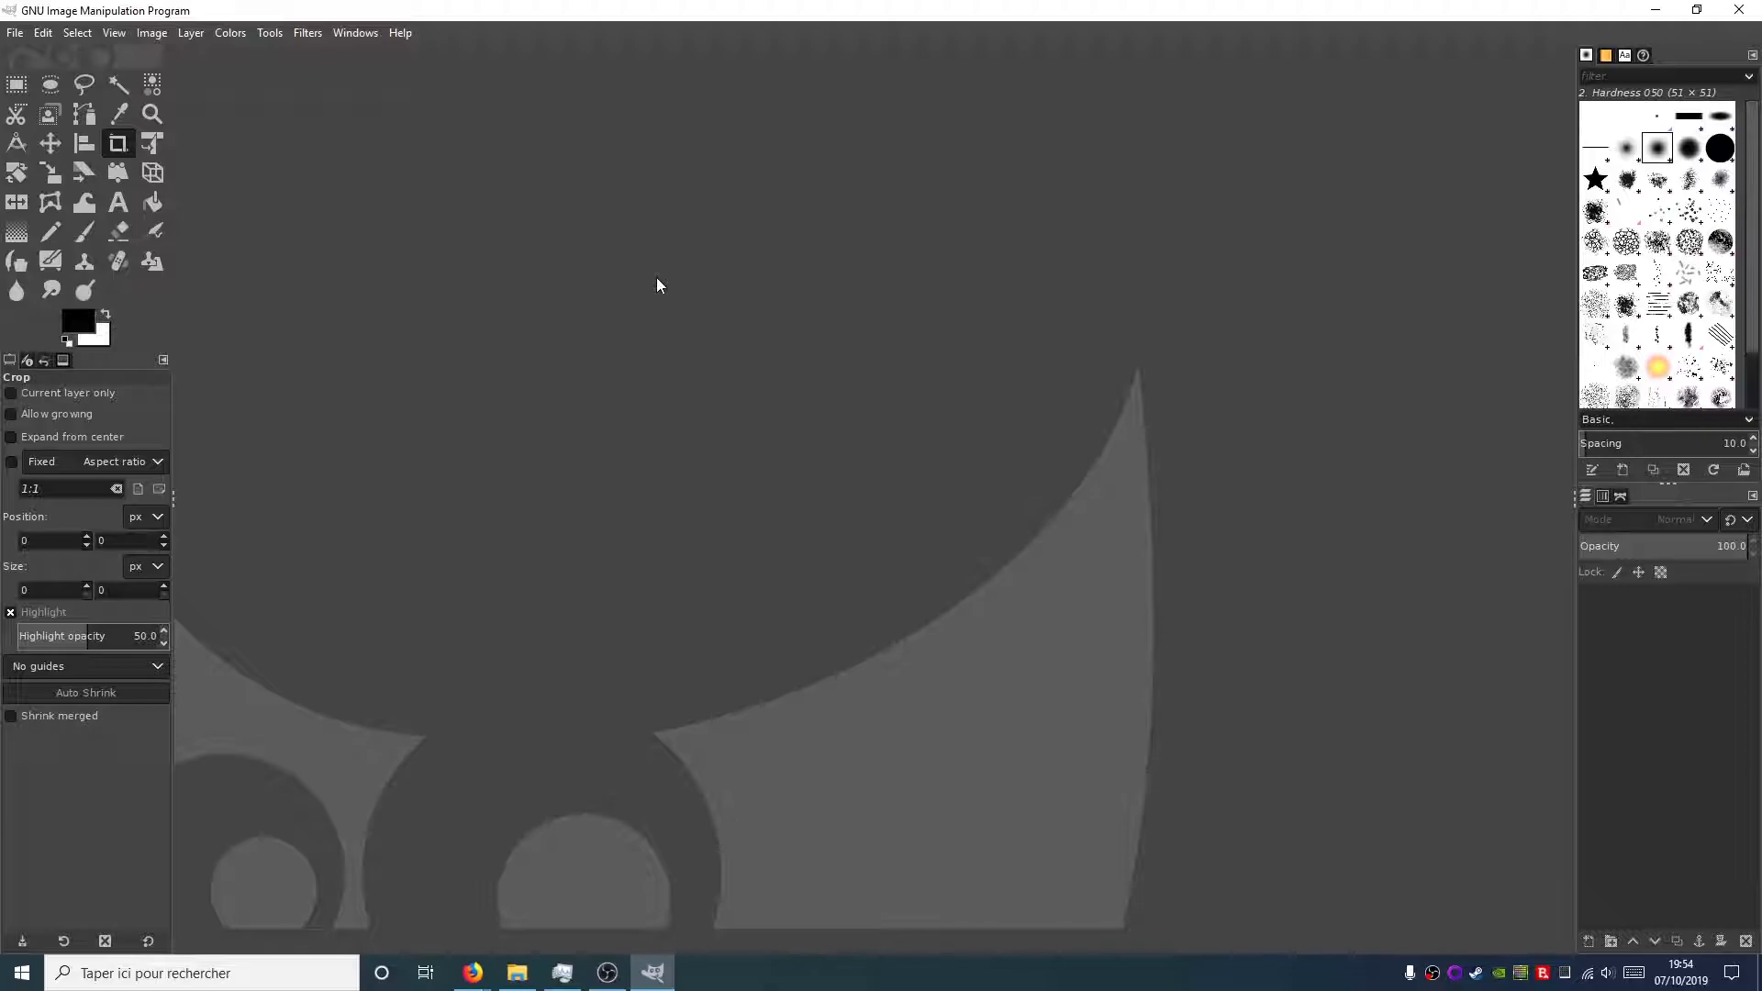
{"action": "left_click", "coordinate": [373, 35]}
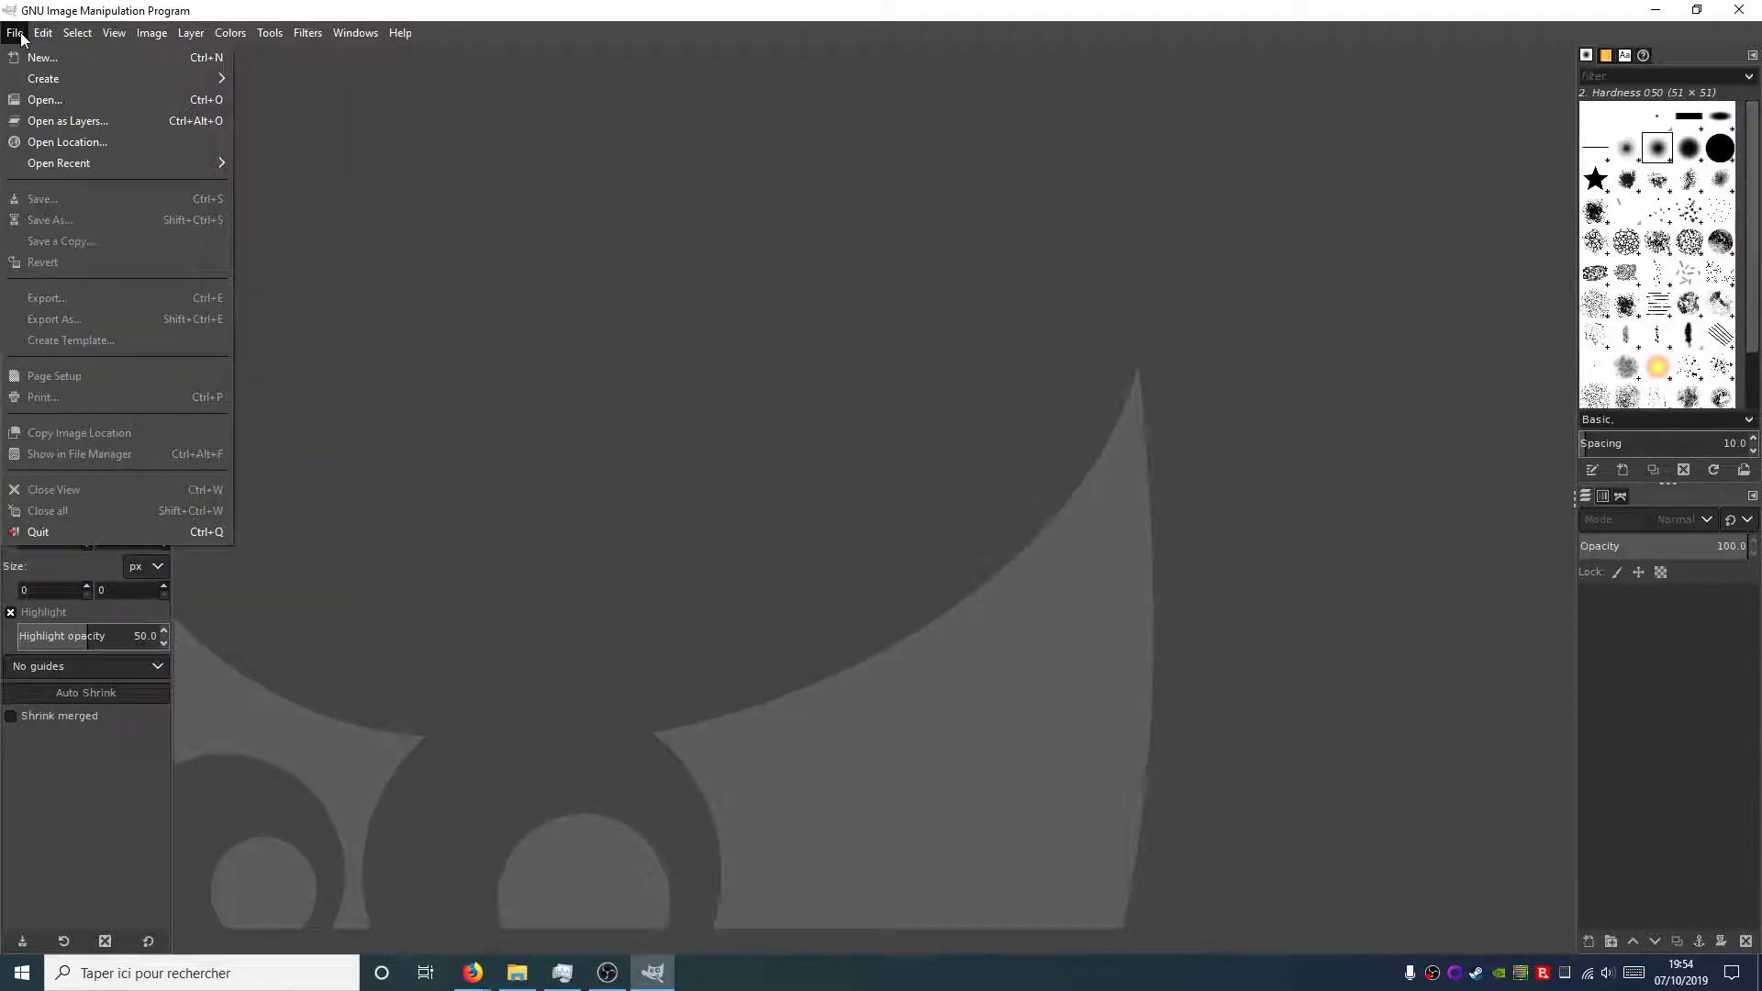
{"action": "left_click", "coordinate": [478, 220]}
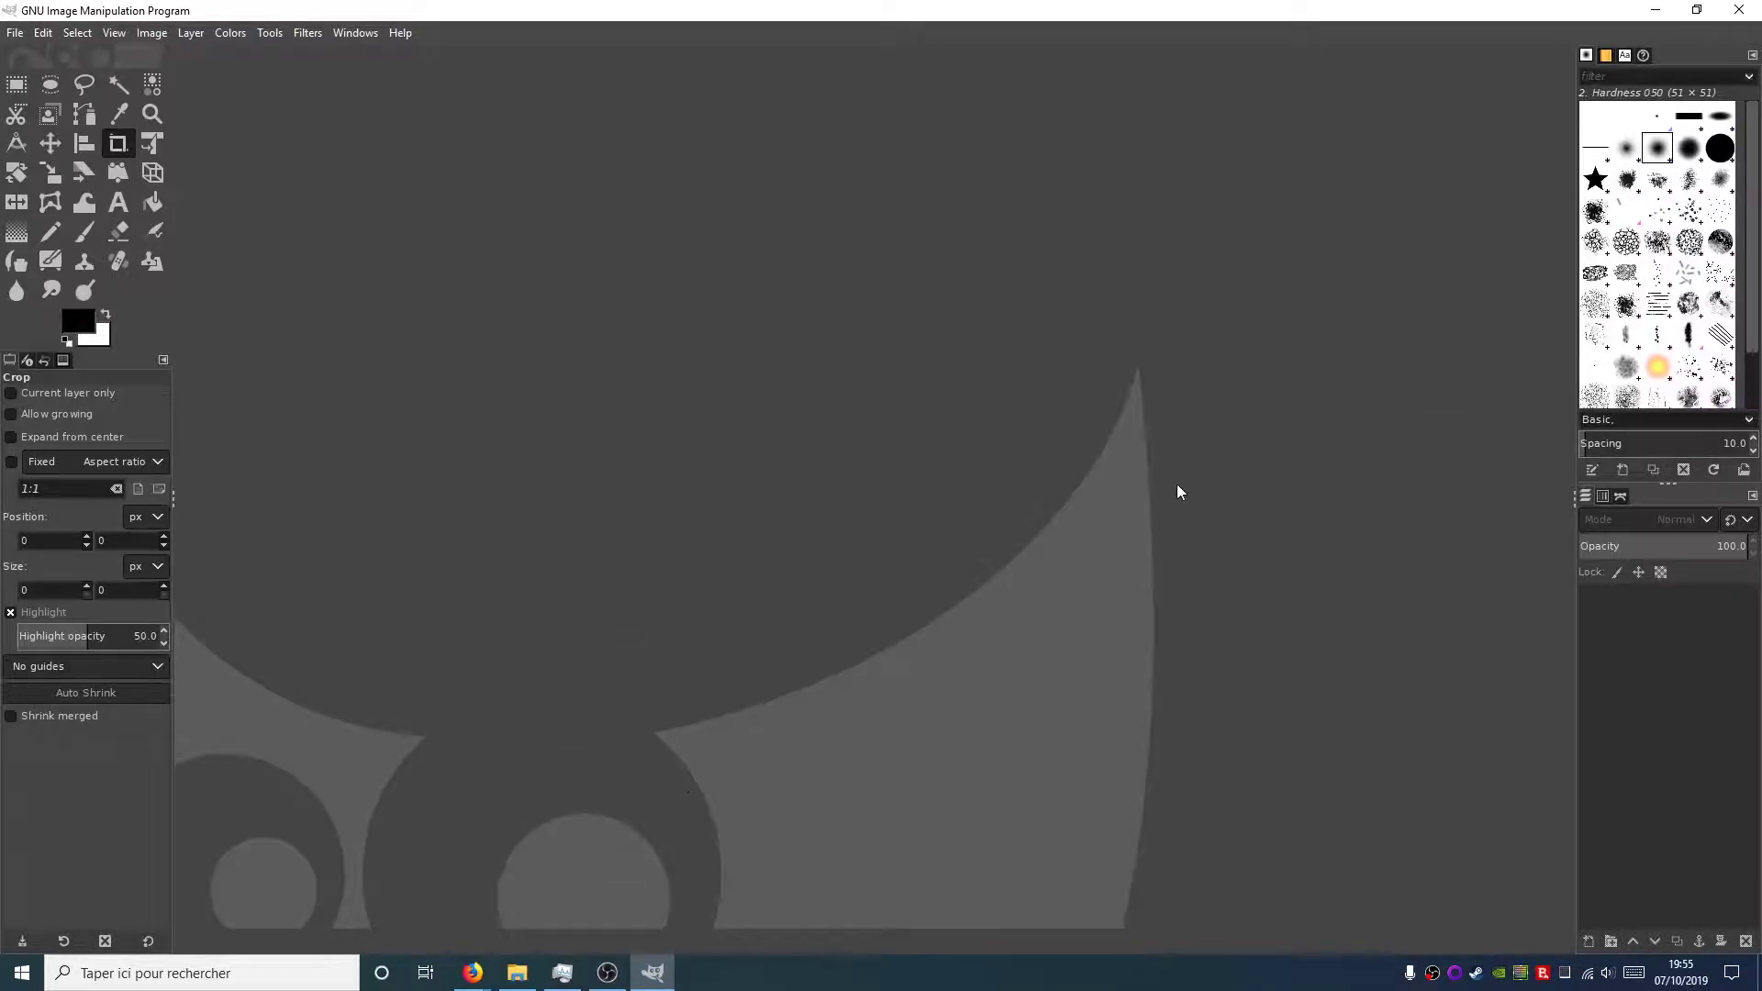
{"action": "left_click", "coordinate": [11, 32]}
- Create a new 1350×1350 px white image from the 'Toilet paper (US, 300 ppi)' template
{"action": "left_click", "coordinate": [13, 58]}
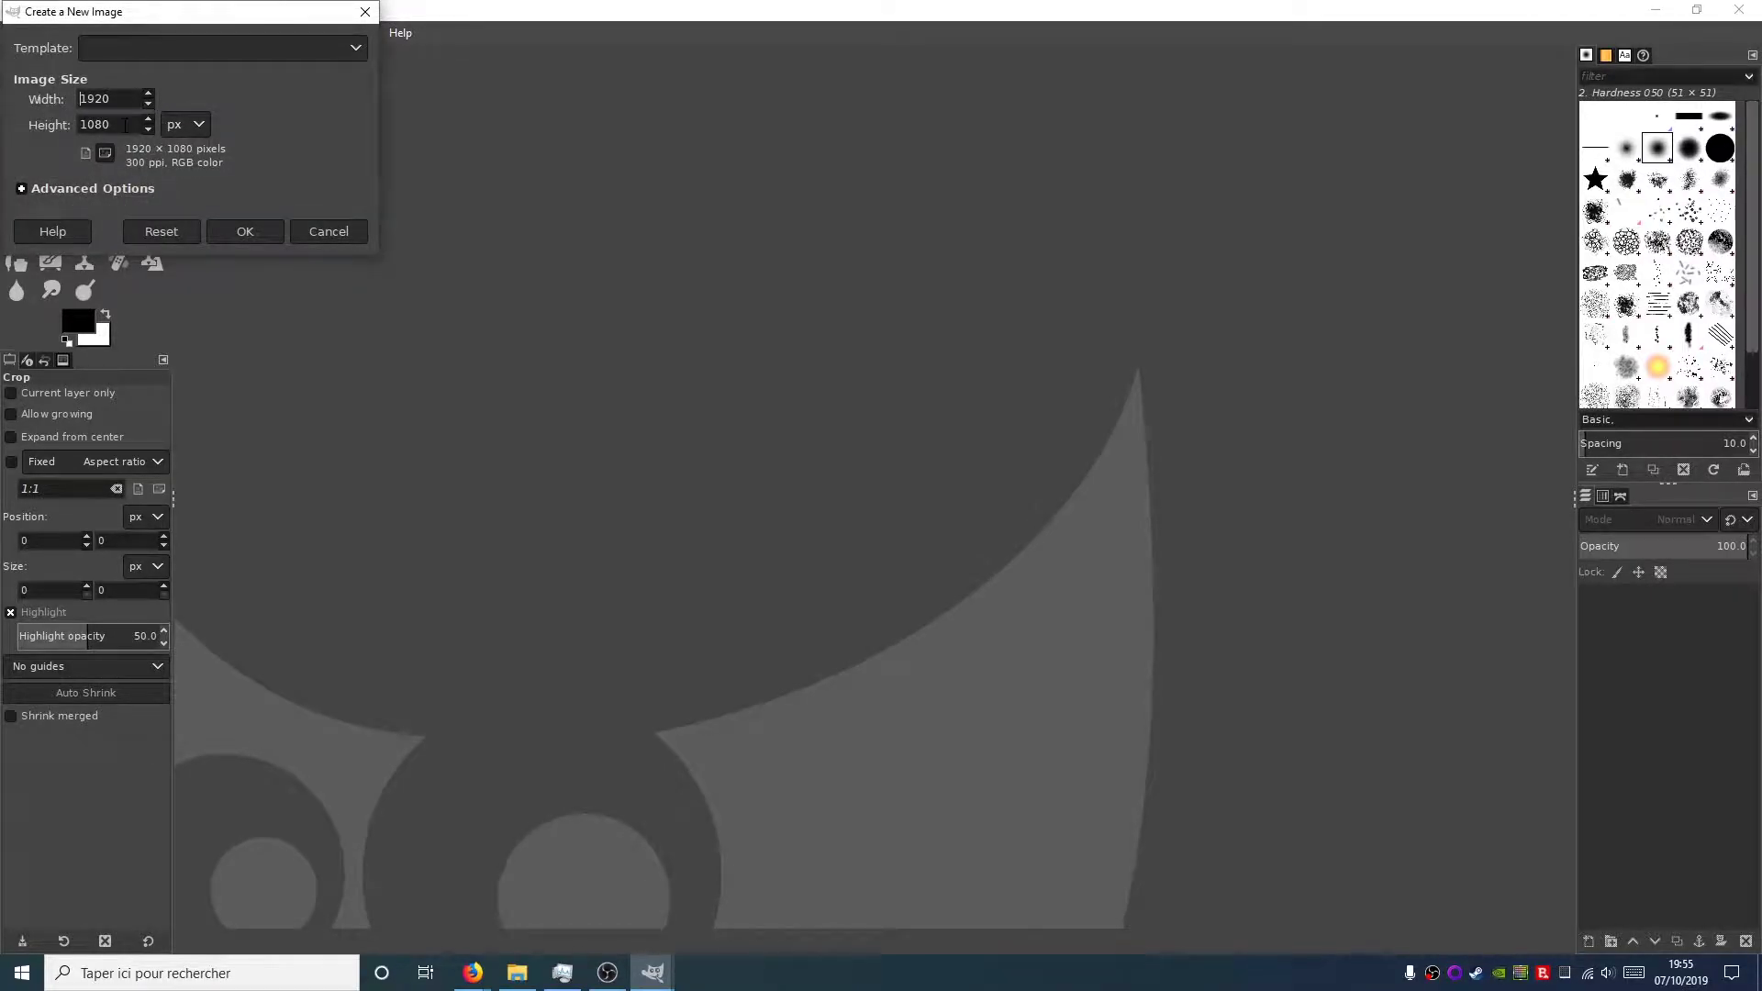
{"action": "left_click", "coordinate": [117, 186]}
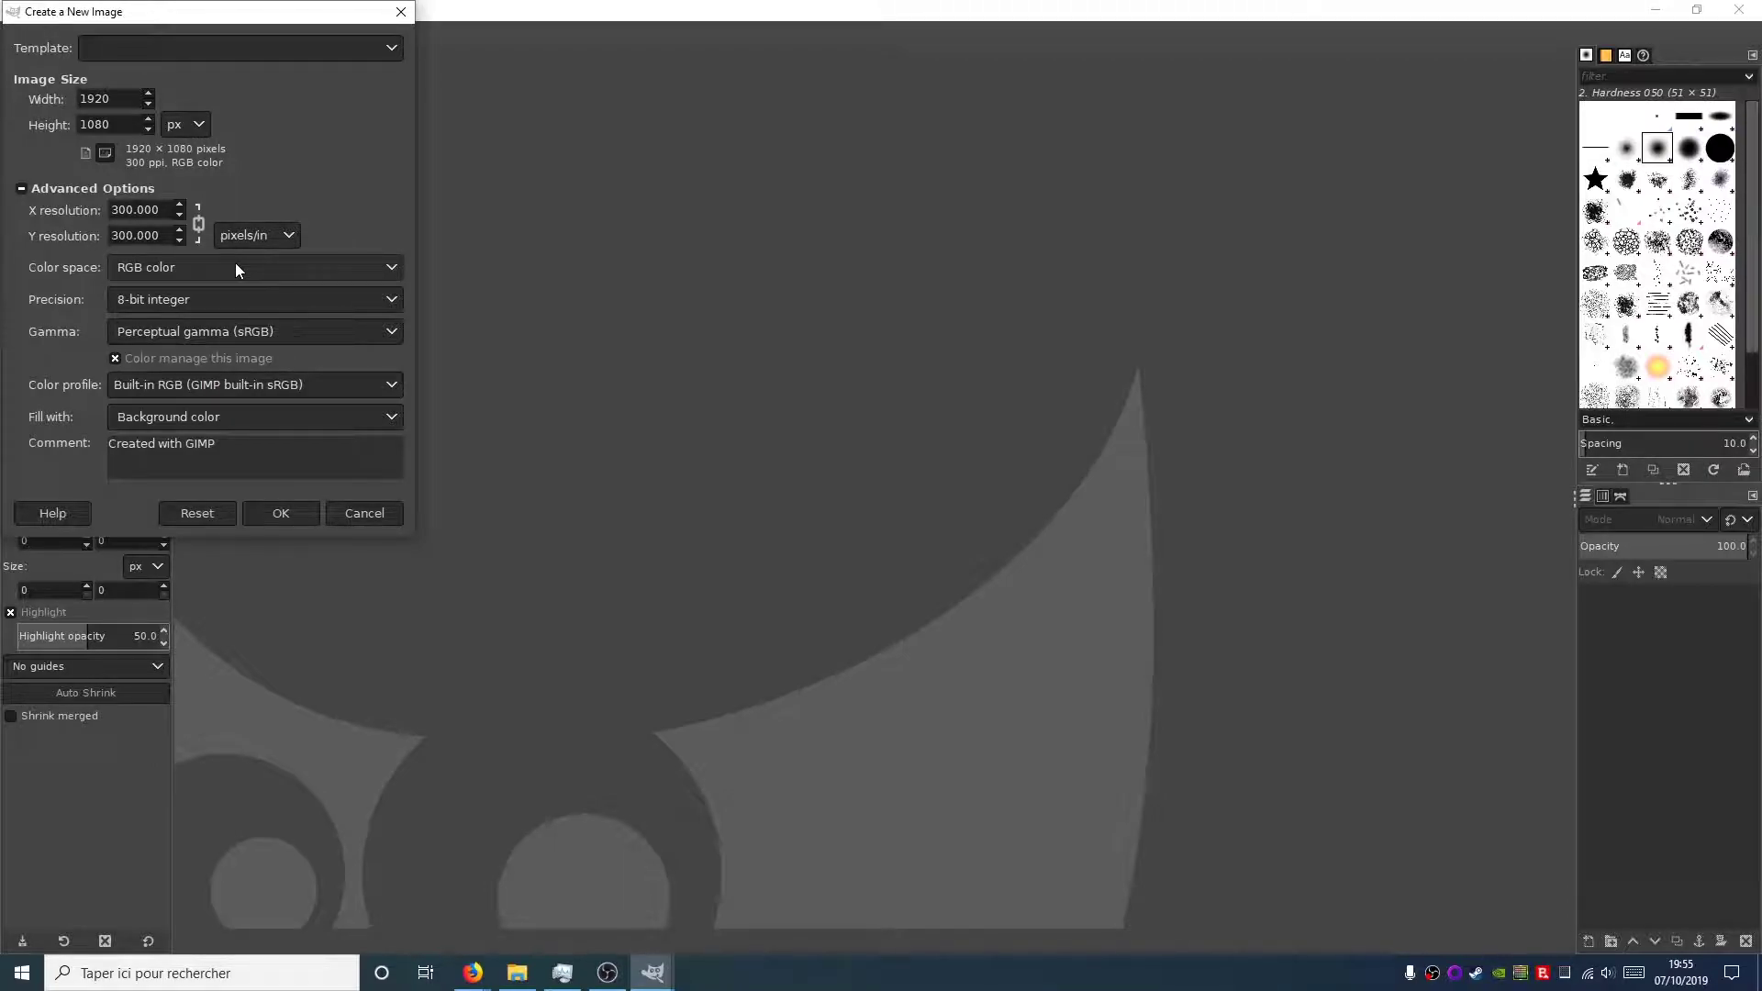
{"action": "left_click", "coordinate": [277, 48]}
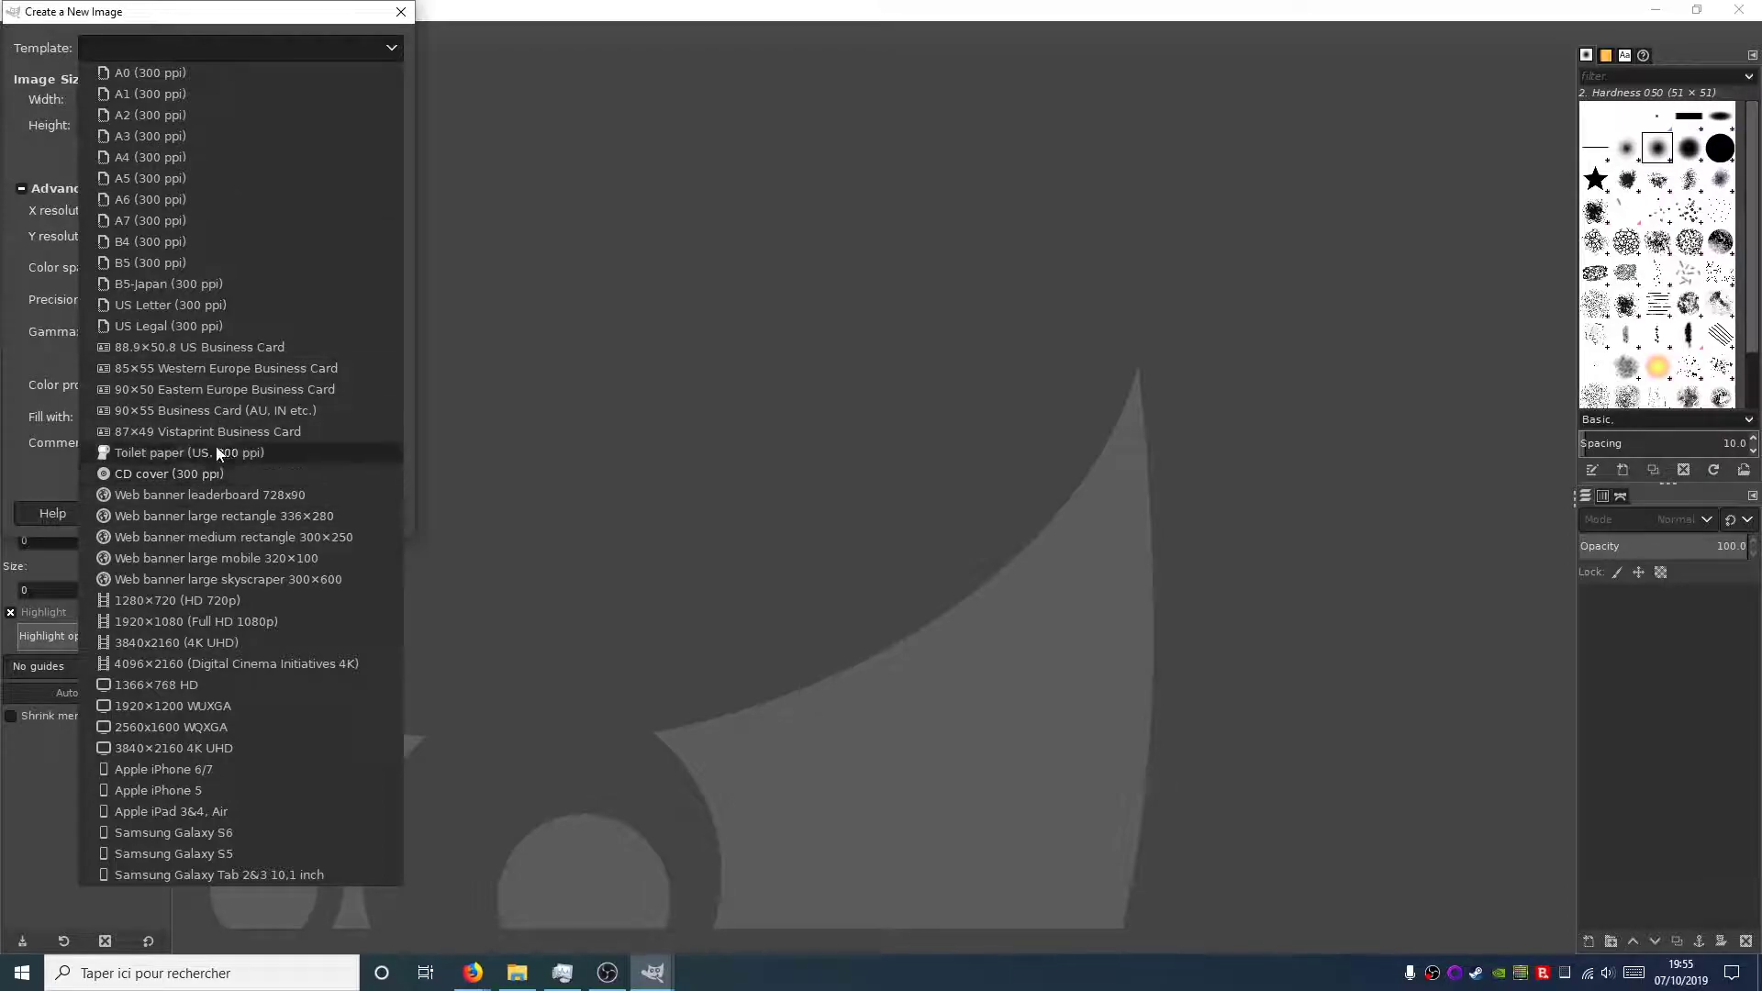
{"action": "left_click", "coordinate": [156, 454]}
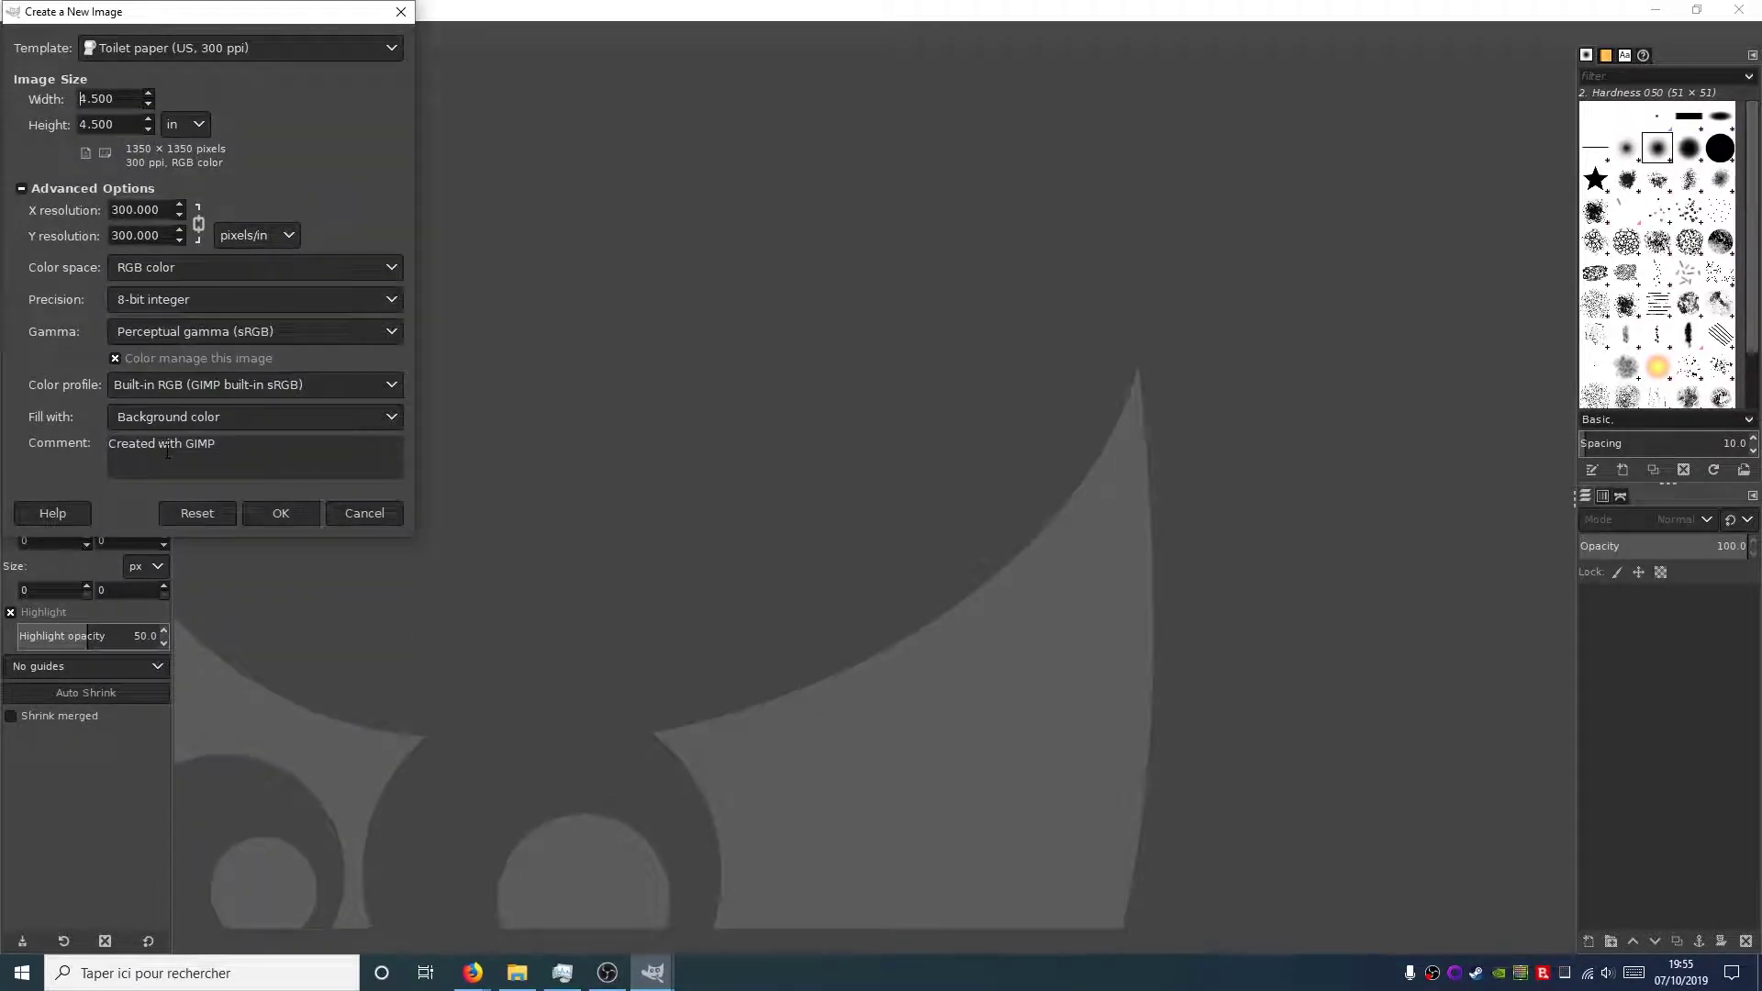
{"action": "left_click", "coordinate": [284, 513]}
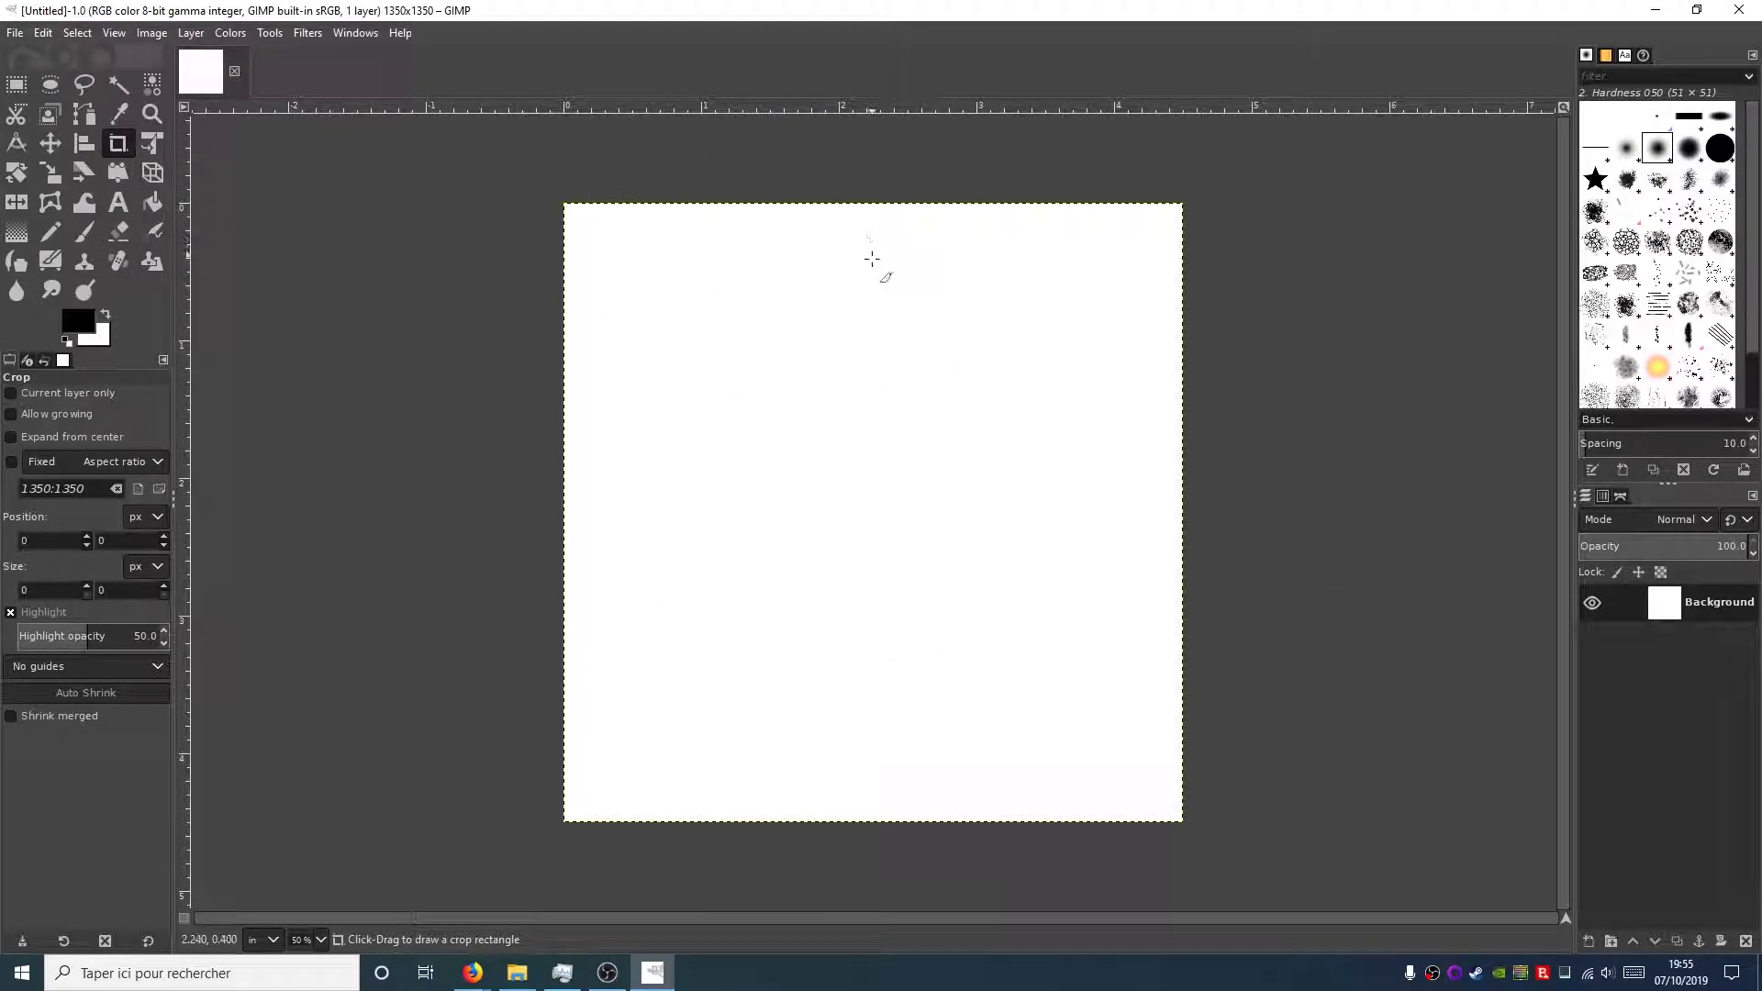
{"action": "left_click_drag", "start_coordinate": [711, 342], "coordinate": [1000, 510]}
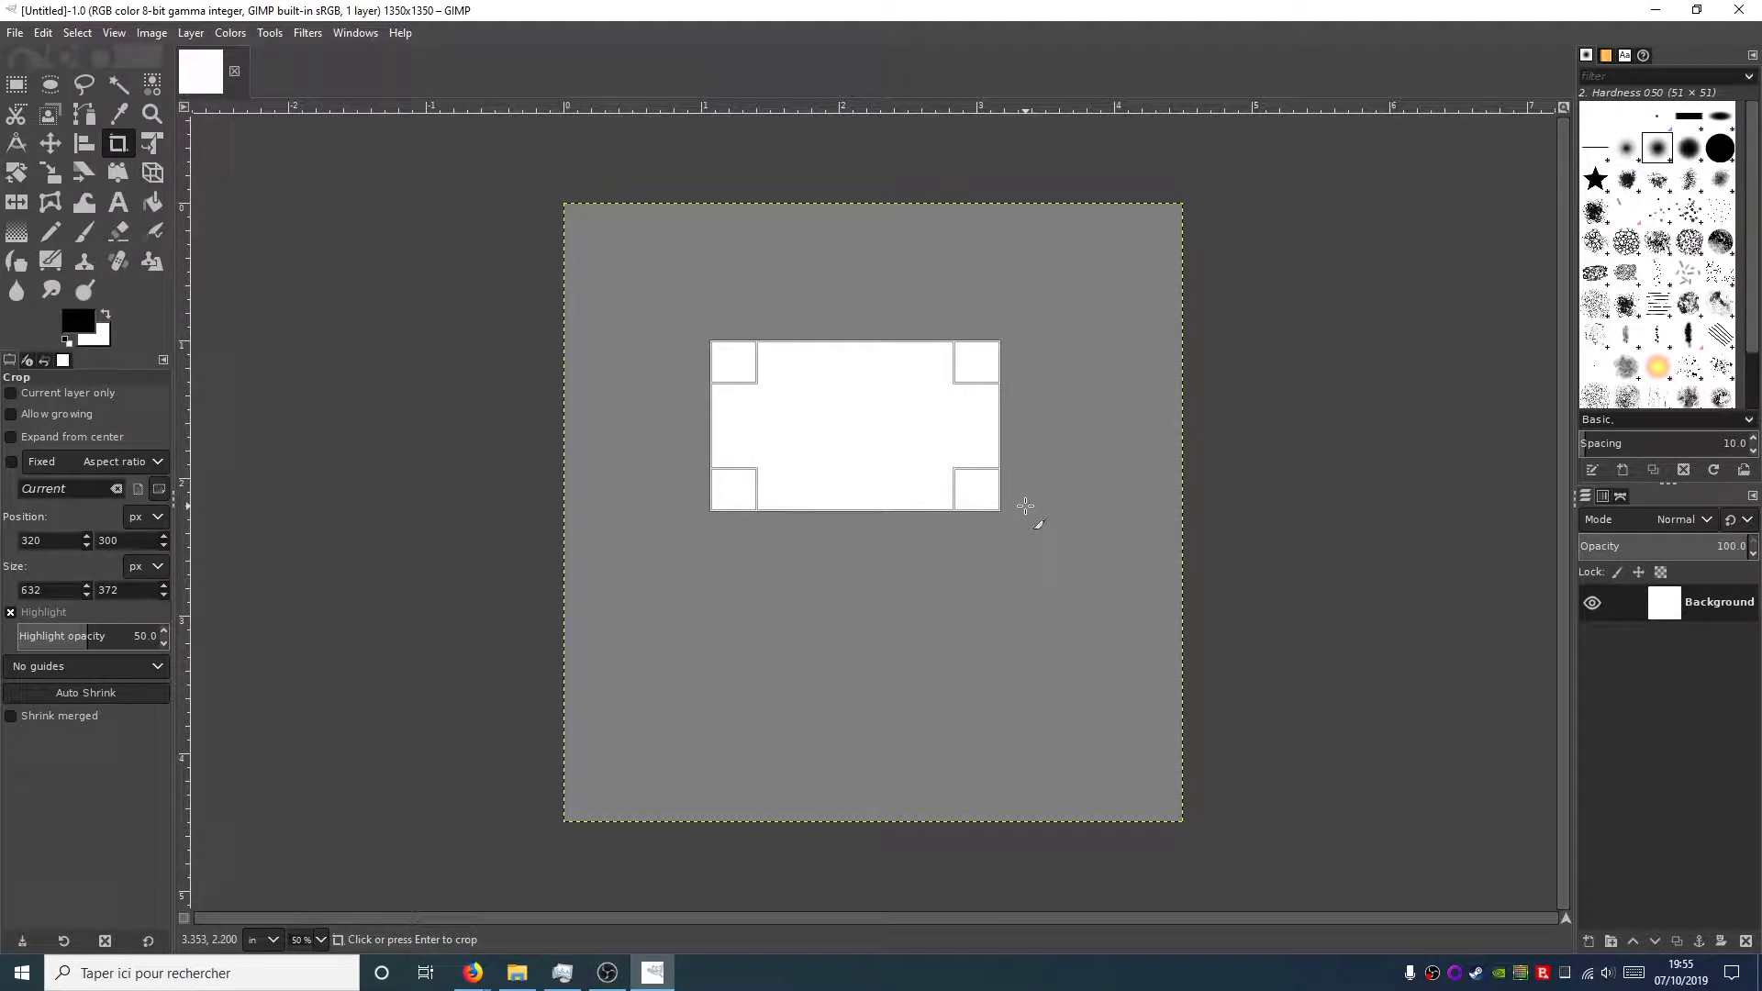
{"action": "left_click", "coordinate": [664, 303]}
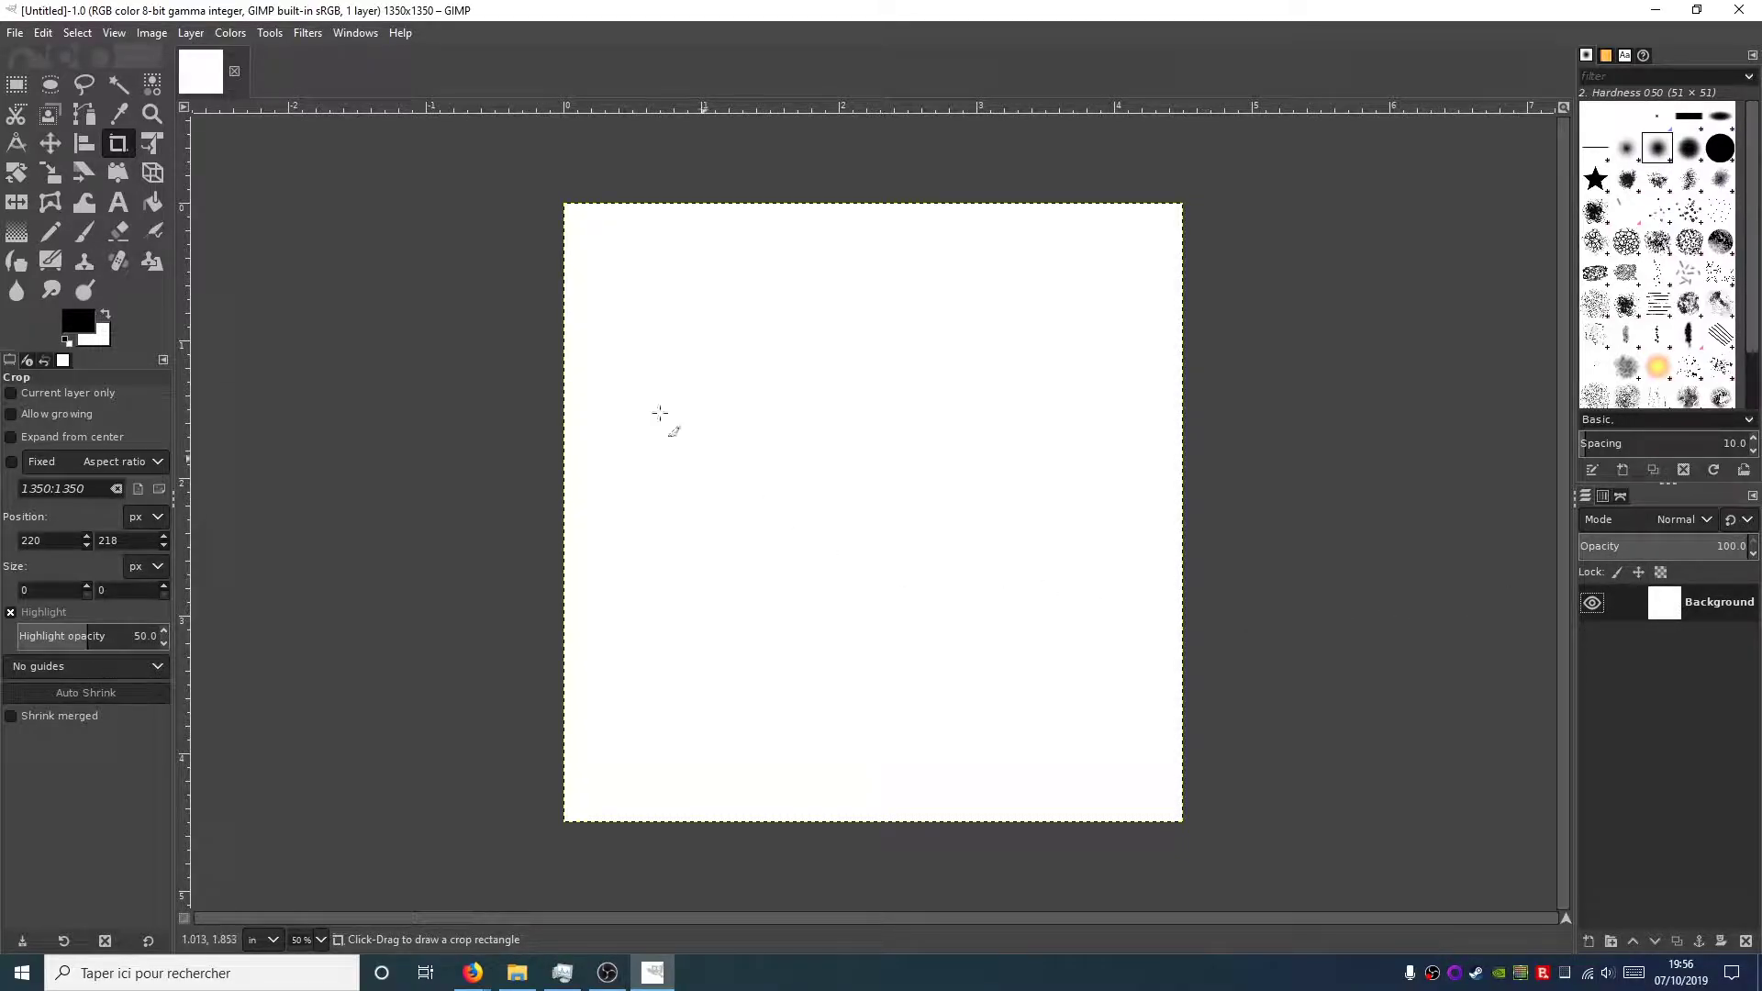
{"action": "left_click", "coordinate": [43, 34]}
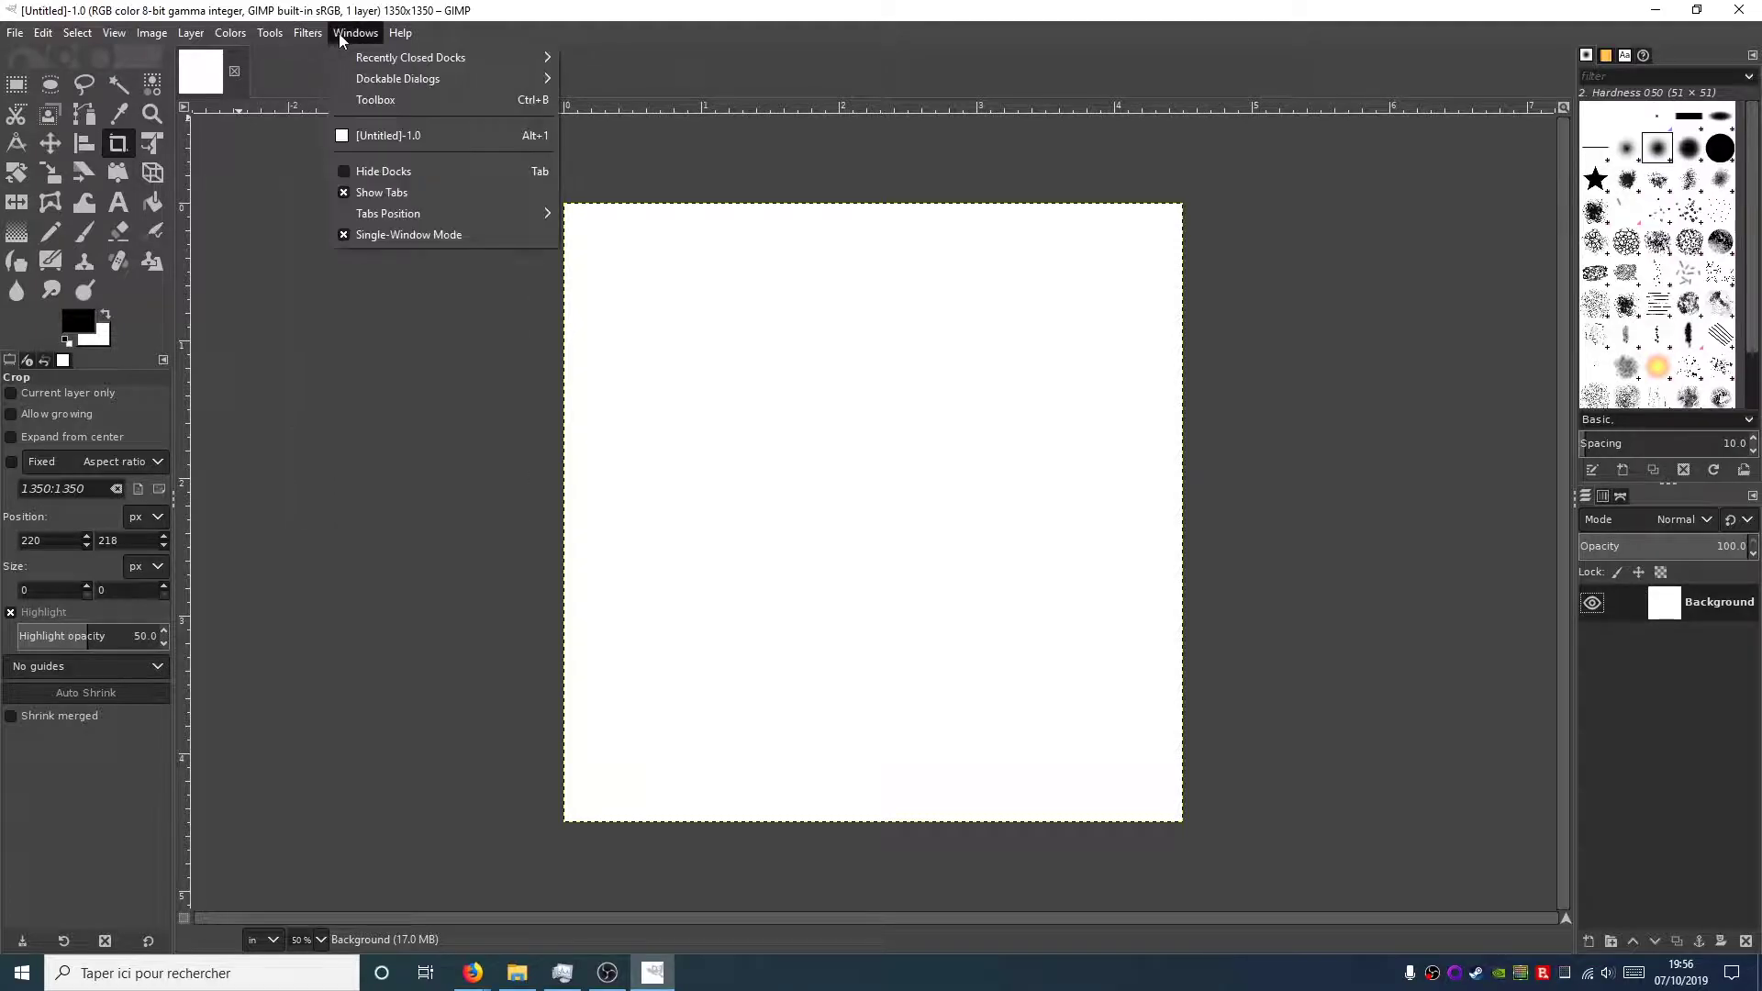
- Dismiss the open menu and launch Help > Plug-in Browser
{"action": "key", "text": "Escape"}
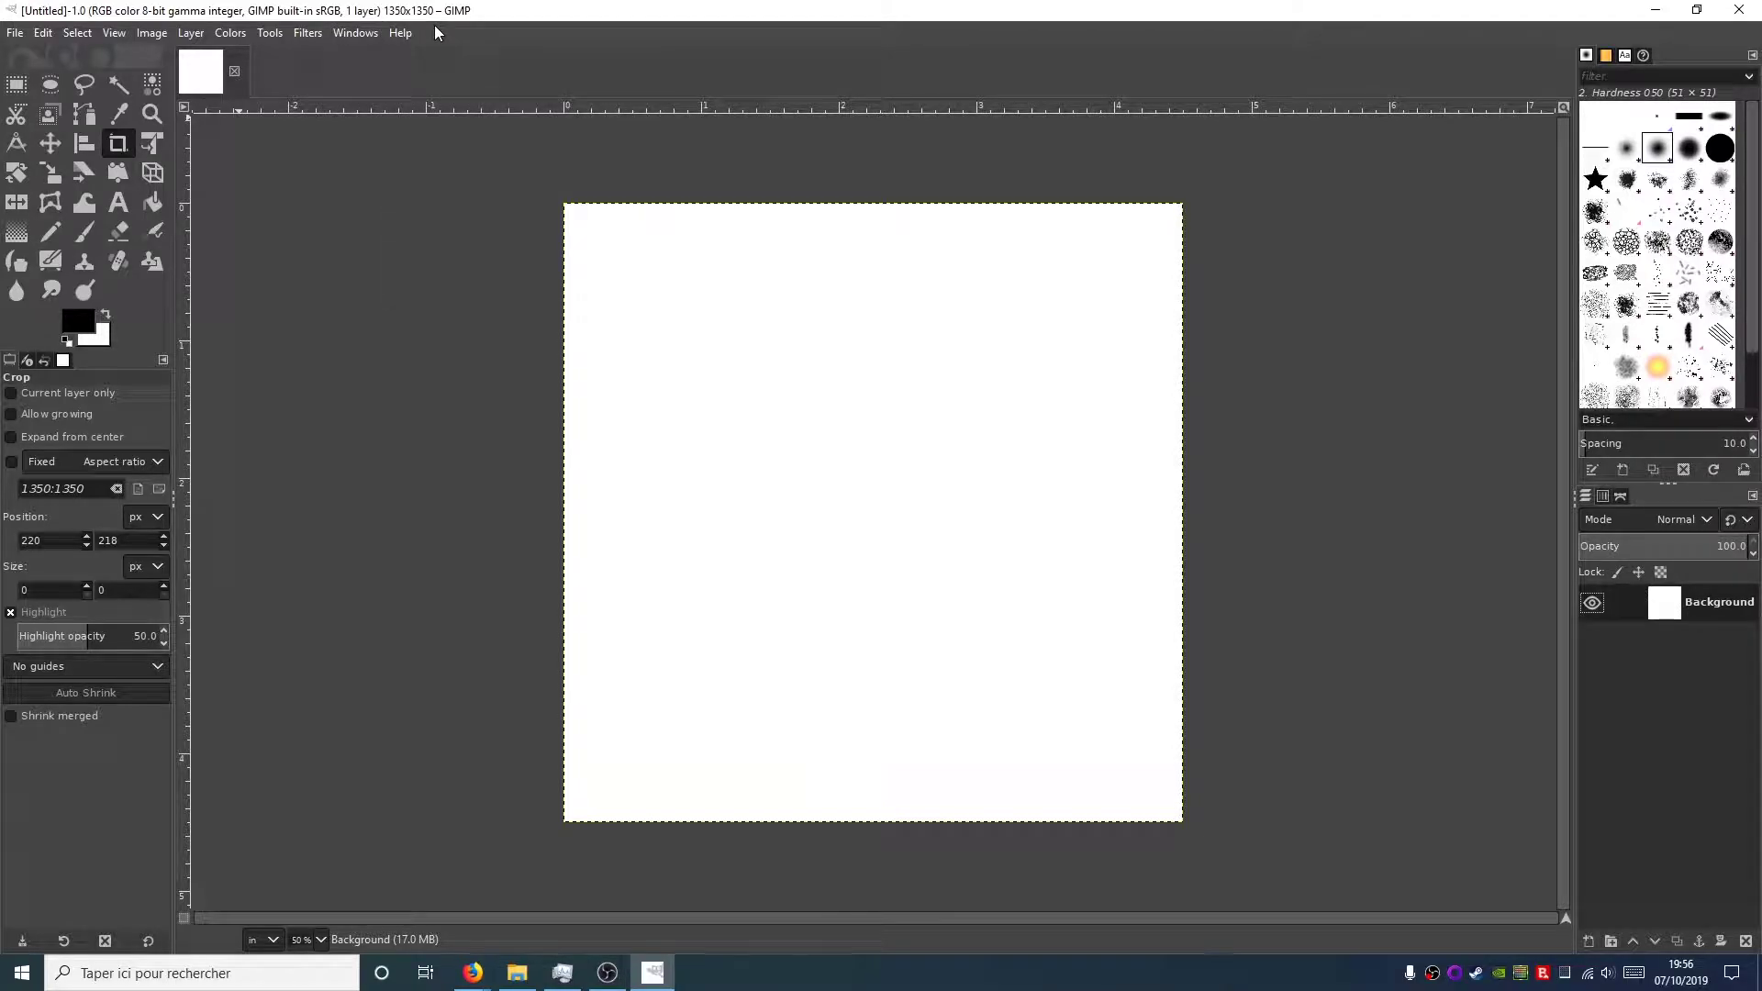
{"action": "left_click", "coordinate": [377, 31]}
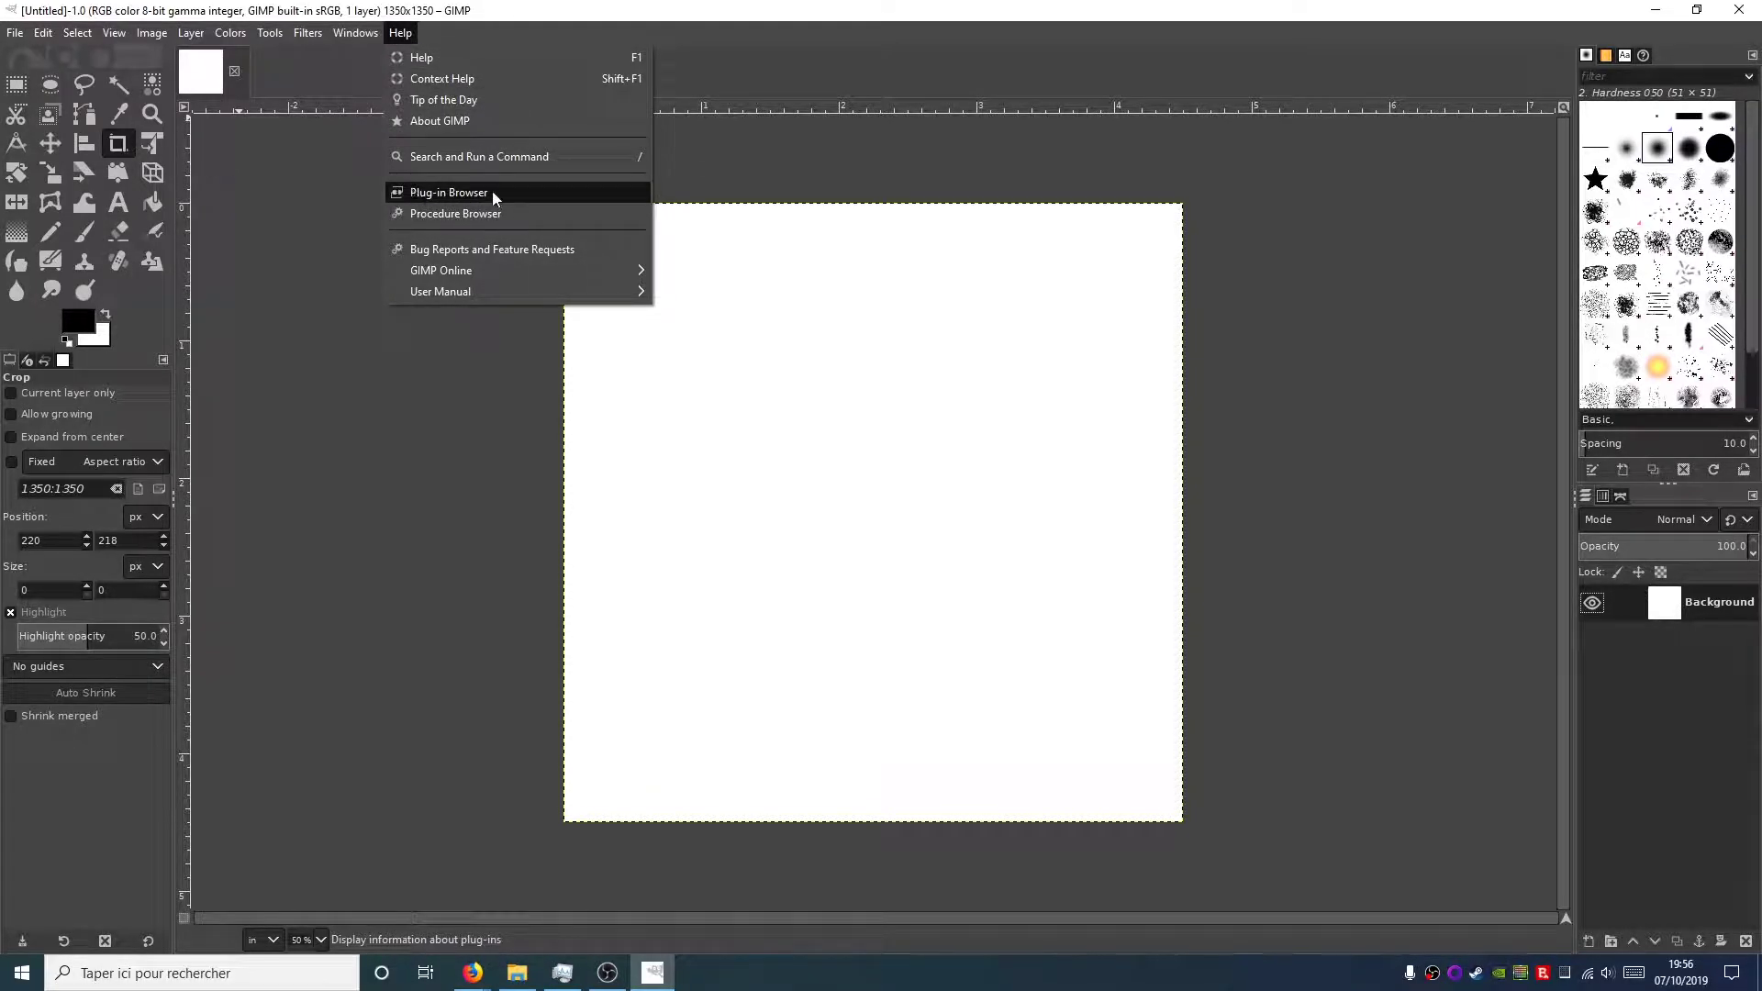
{"action": "left_click", "coordinate": [521, 192]}
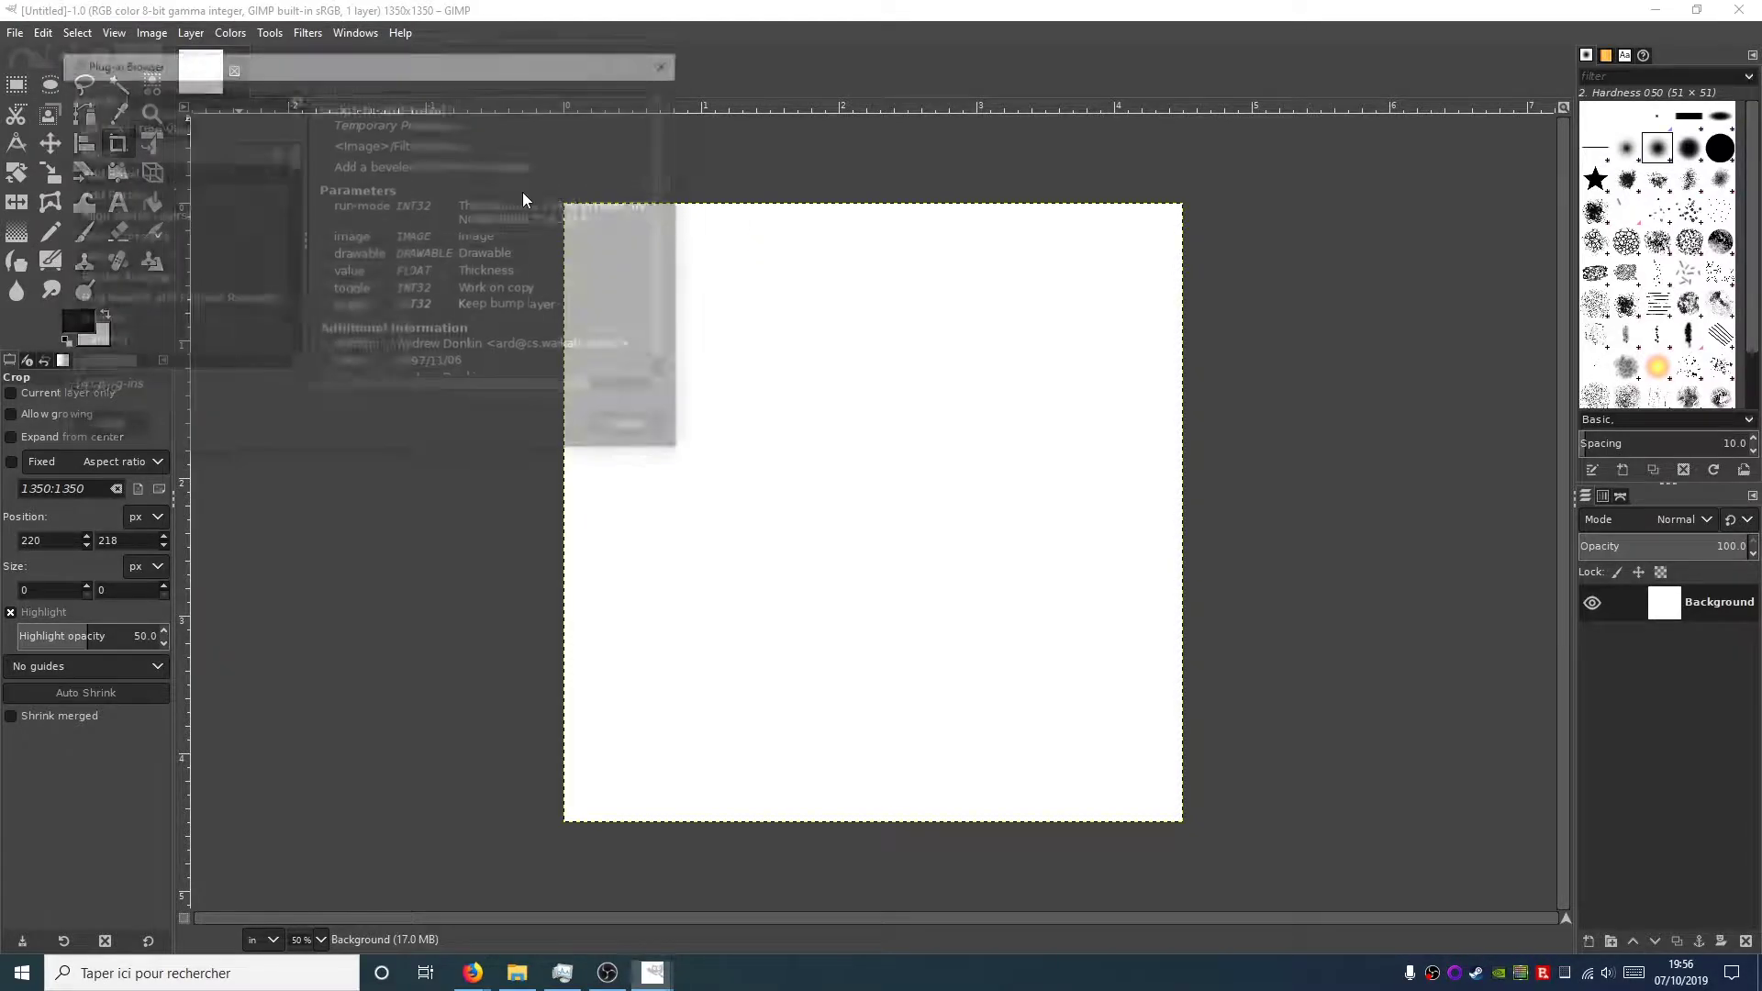
- Switch the Plug-in Browser to Tree View and review Line Nova, Oilify and NL Filter
{"action": "left_click", "coordinate": [166, 130]}
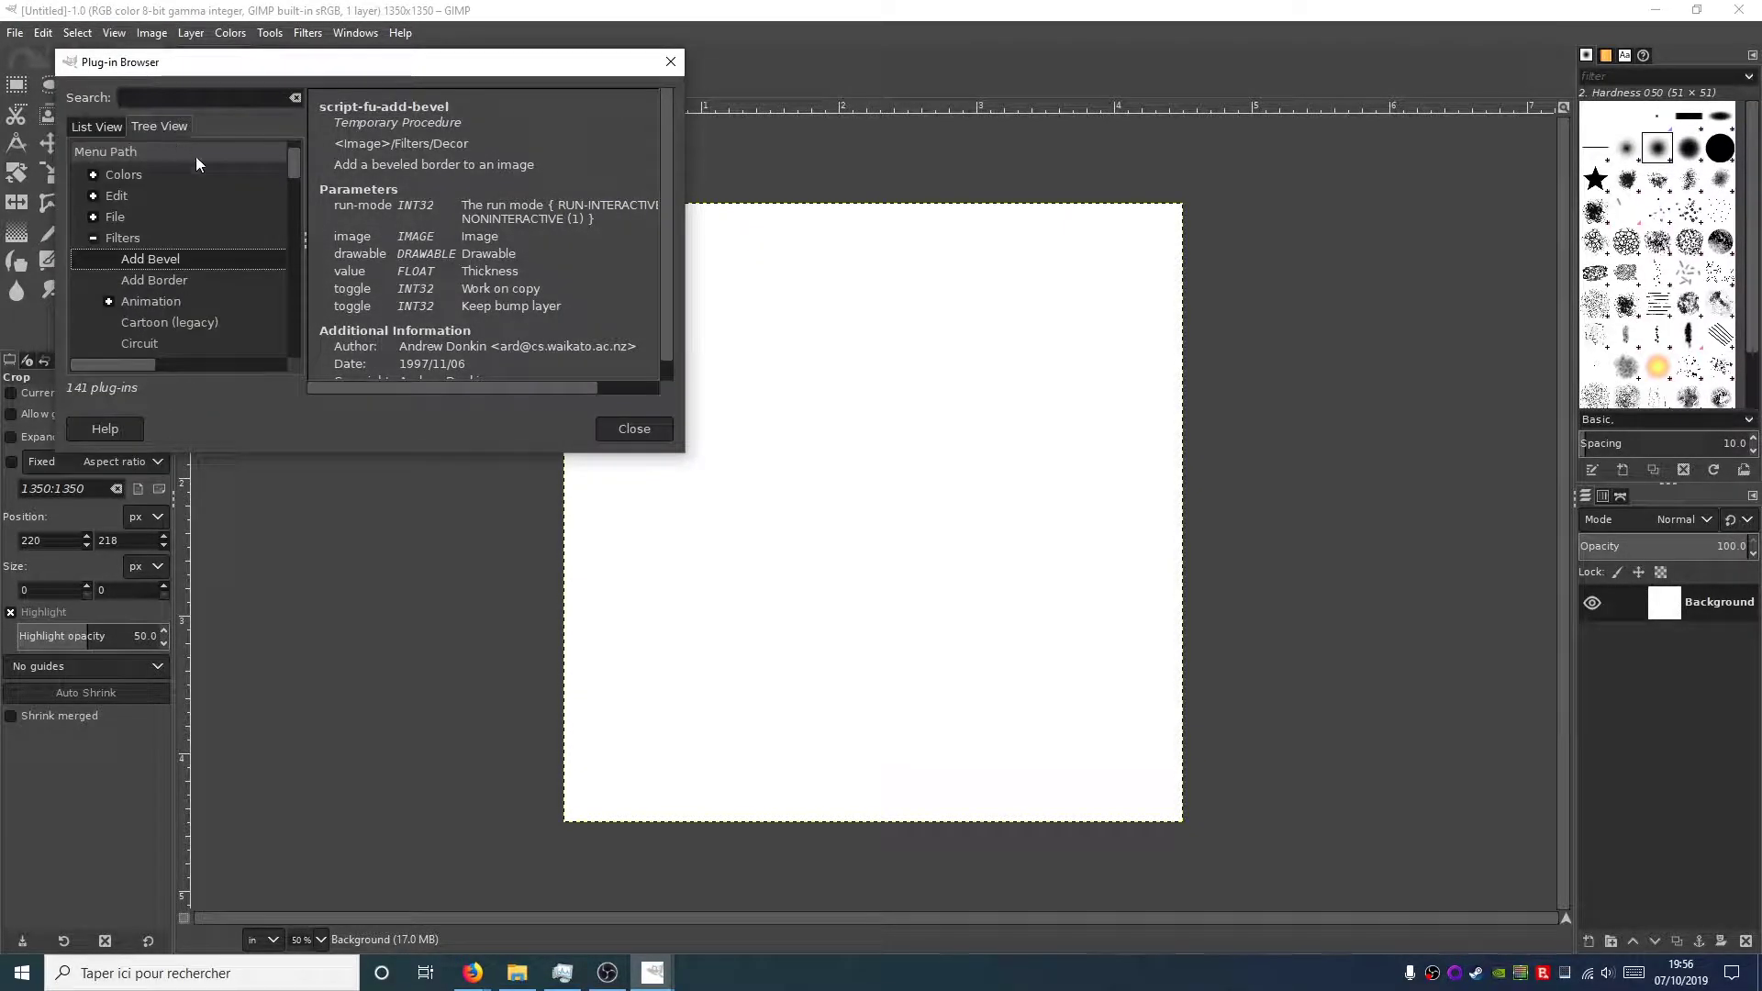
{"action": "left_click_drag", "start_coordinate": [294, 161], "coordinate": [295, 221]}
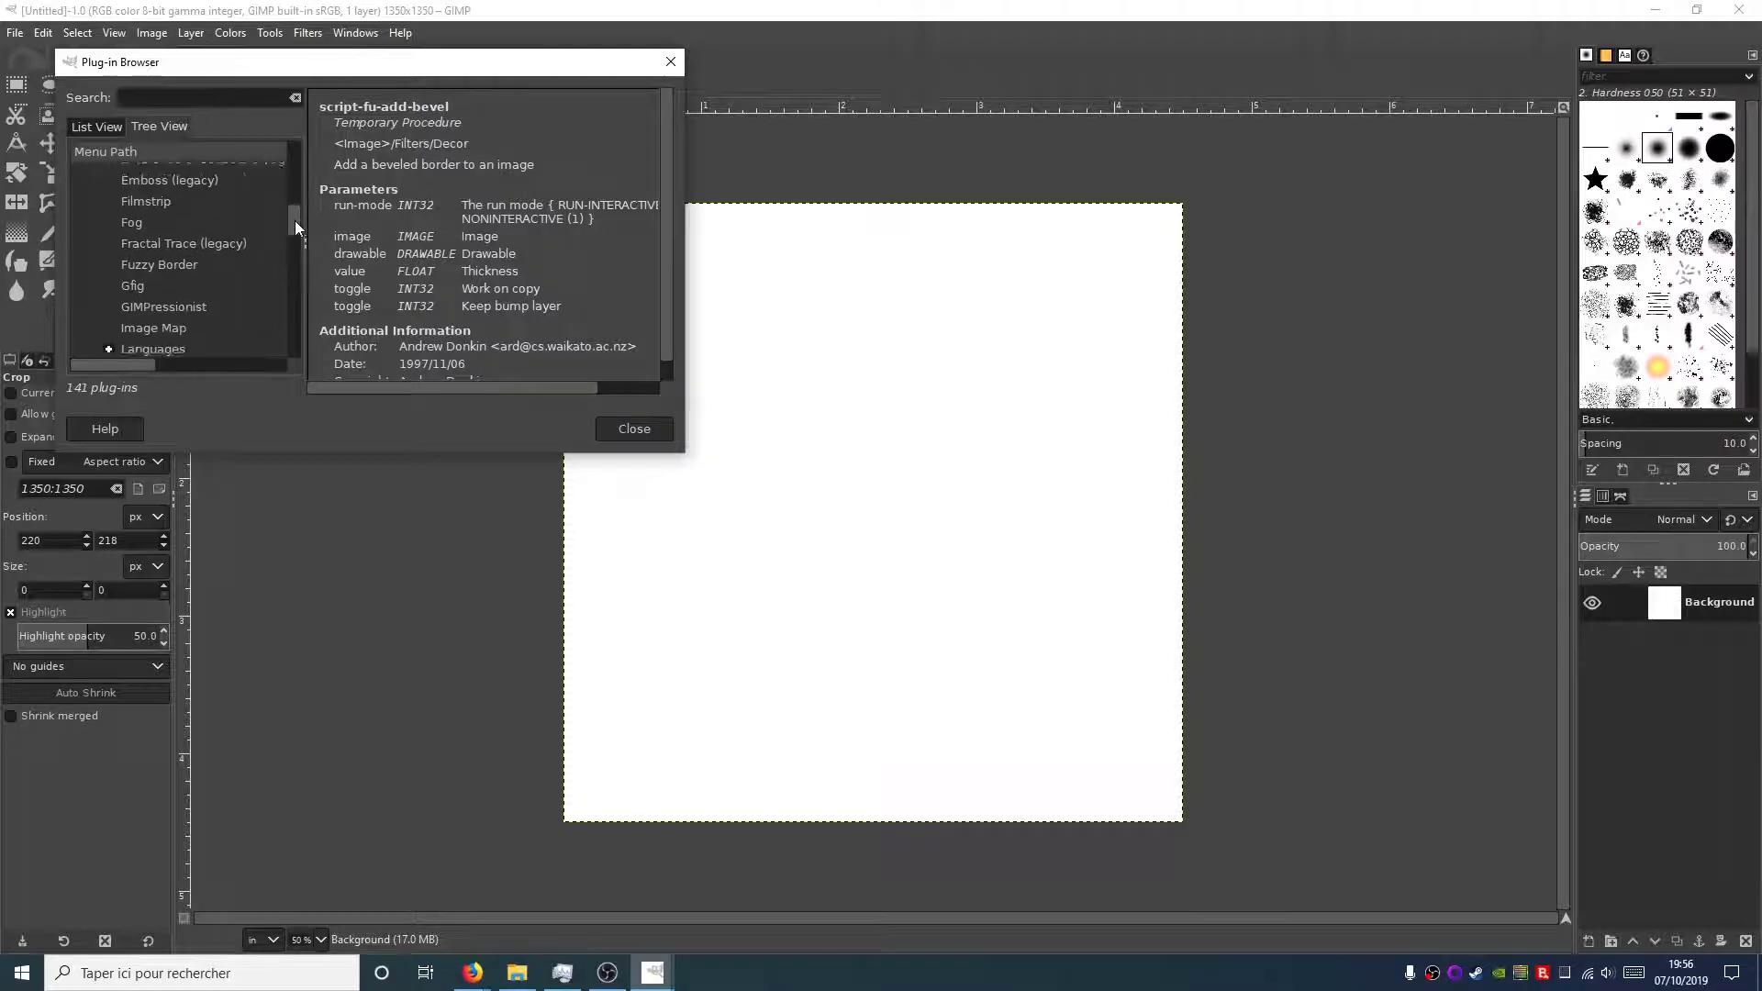
{"action": "left_click", "coordinate": [216, 277]}
{"action": "scroll", "coordinate": [270, 290], "scroll_direction": "down", "scroll_amount": 3}
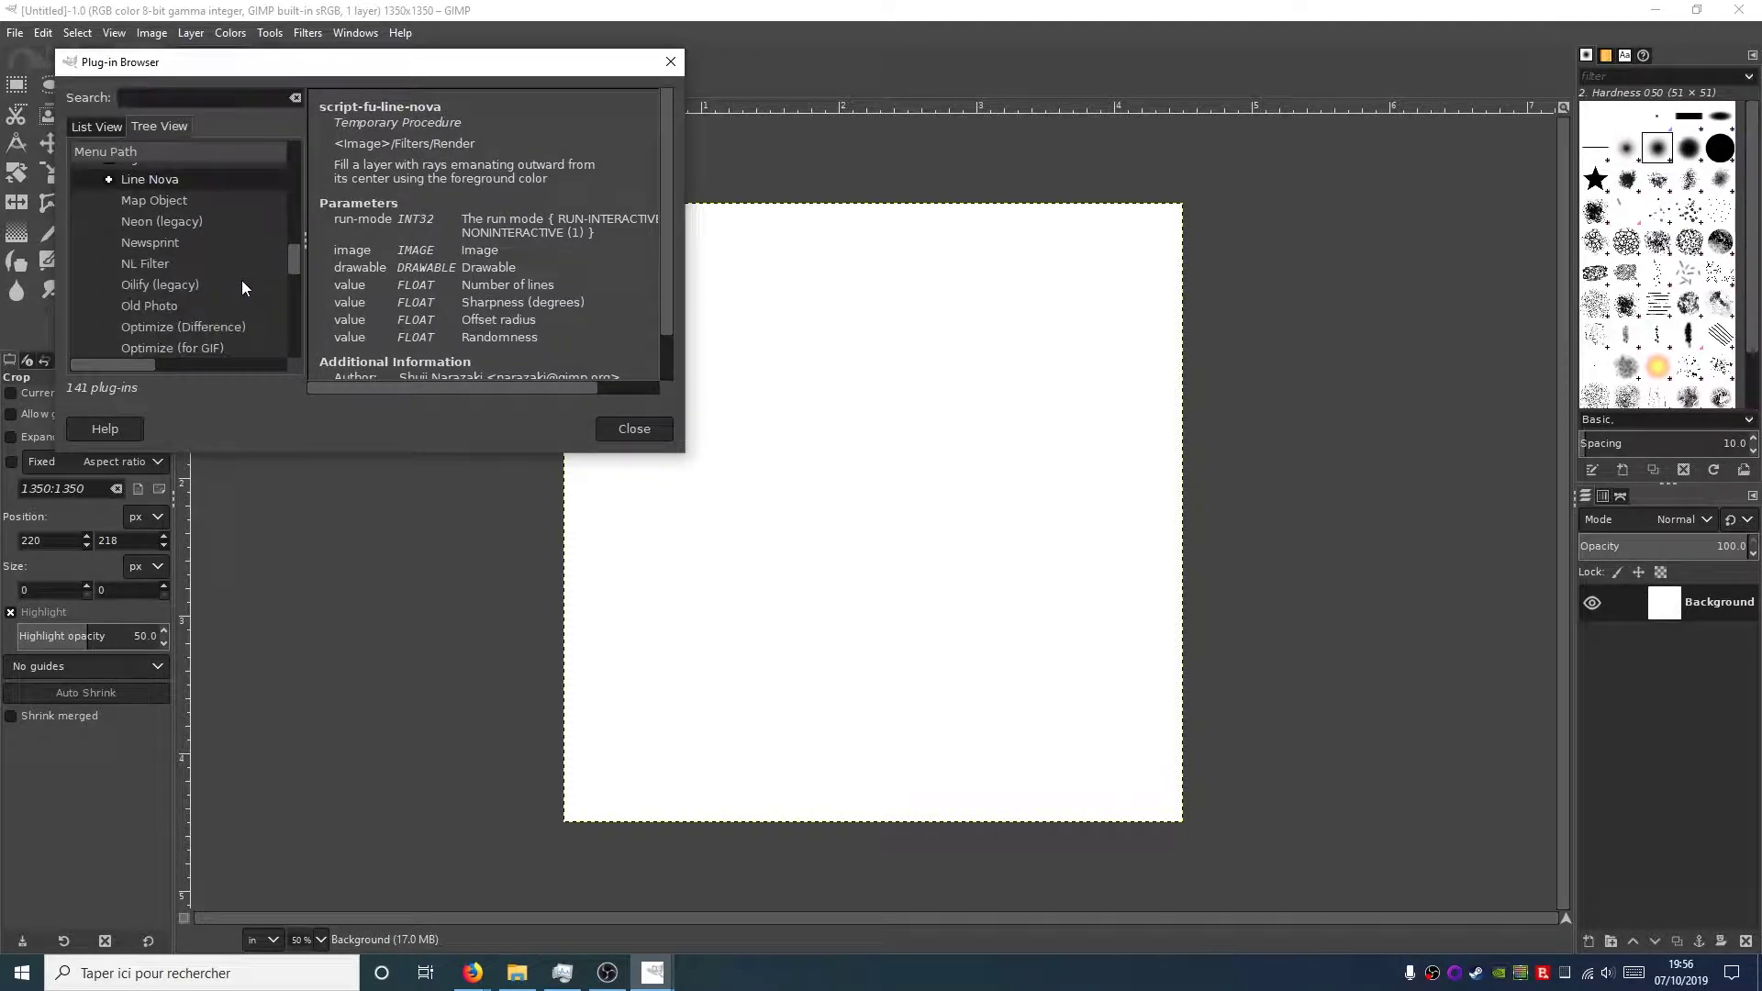
{"action": "left_click", "coordinate": [272, 285]}
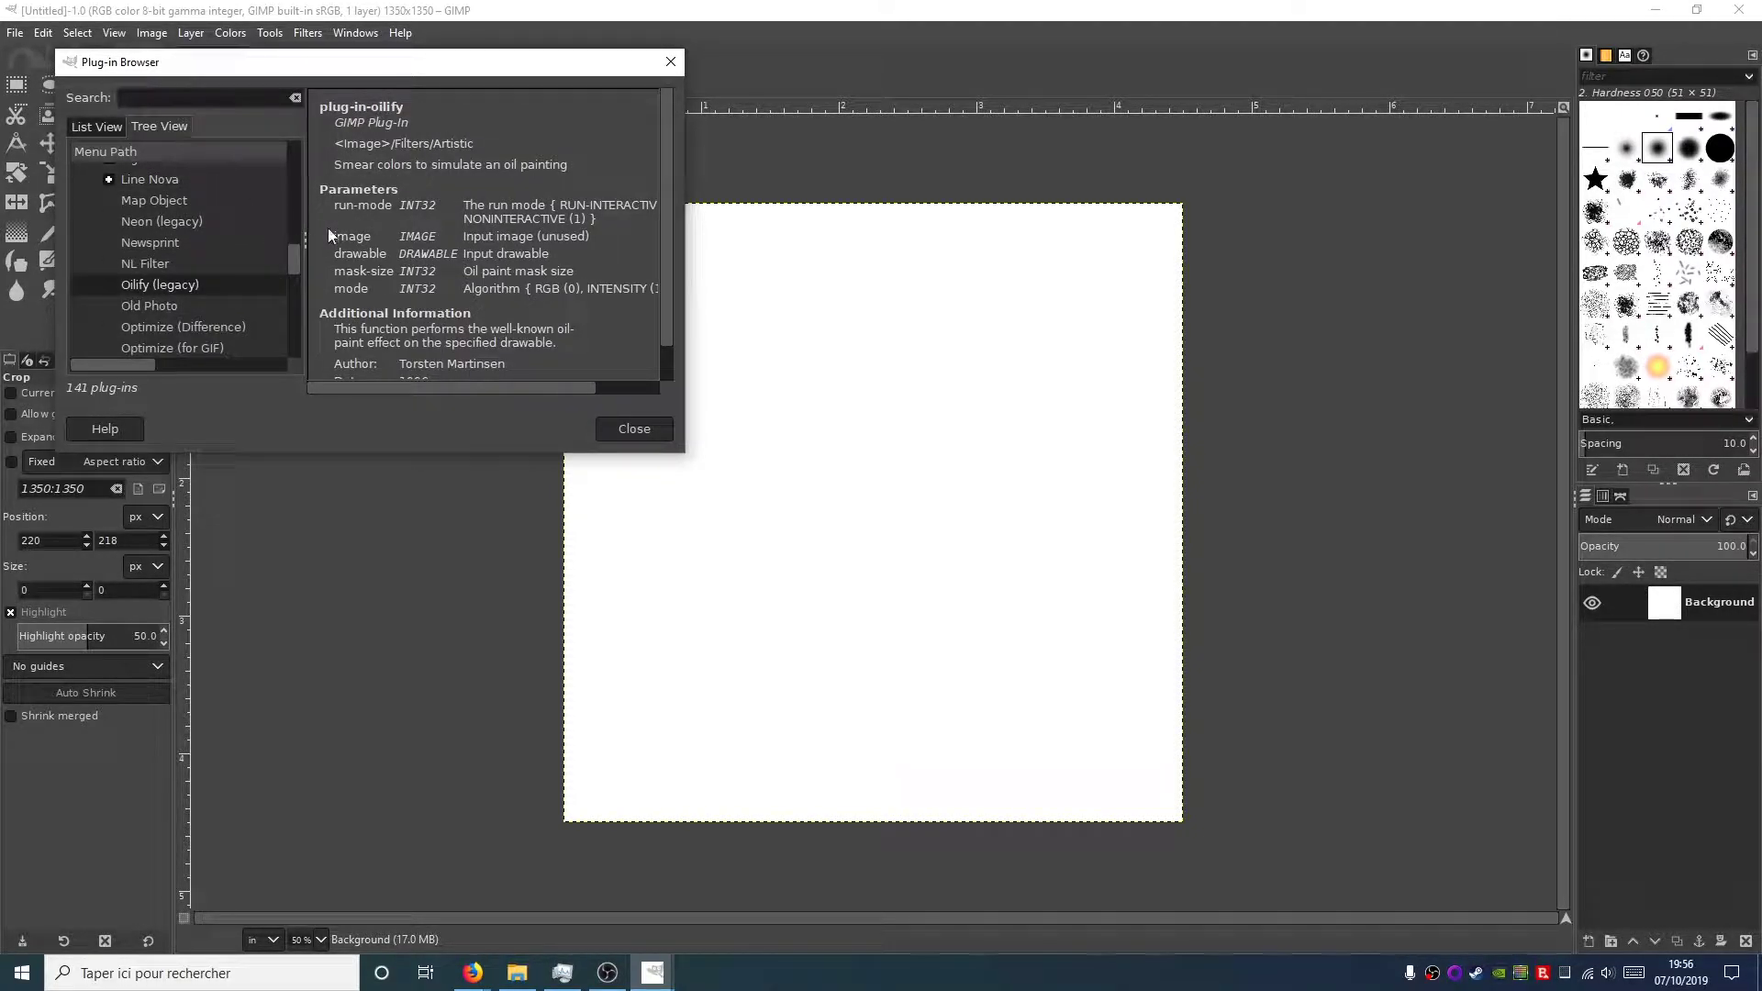
{"action": "scroll", "coordinate": [415, 235], "scroll_direction": "down", "scroll_amount": 1}
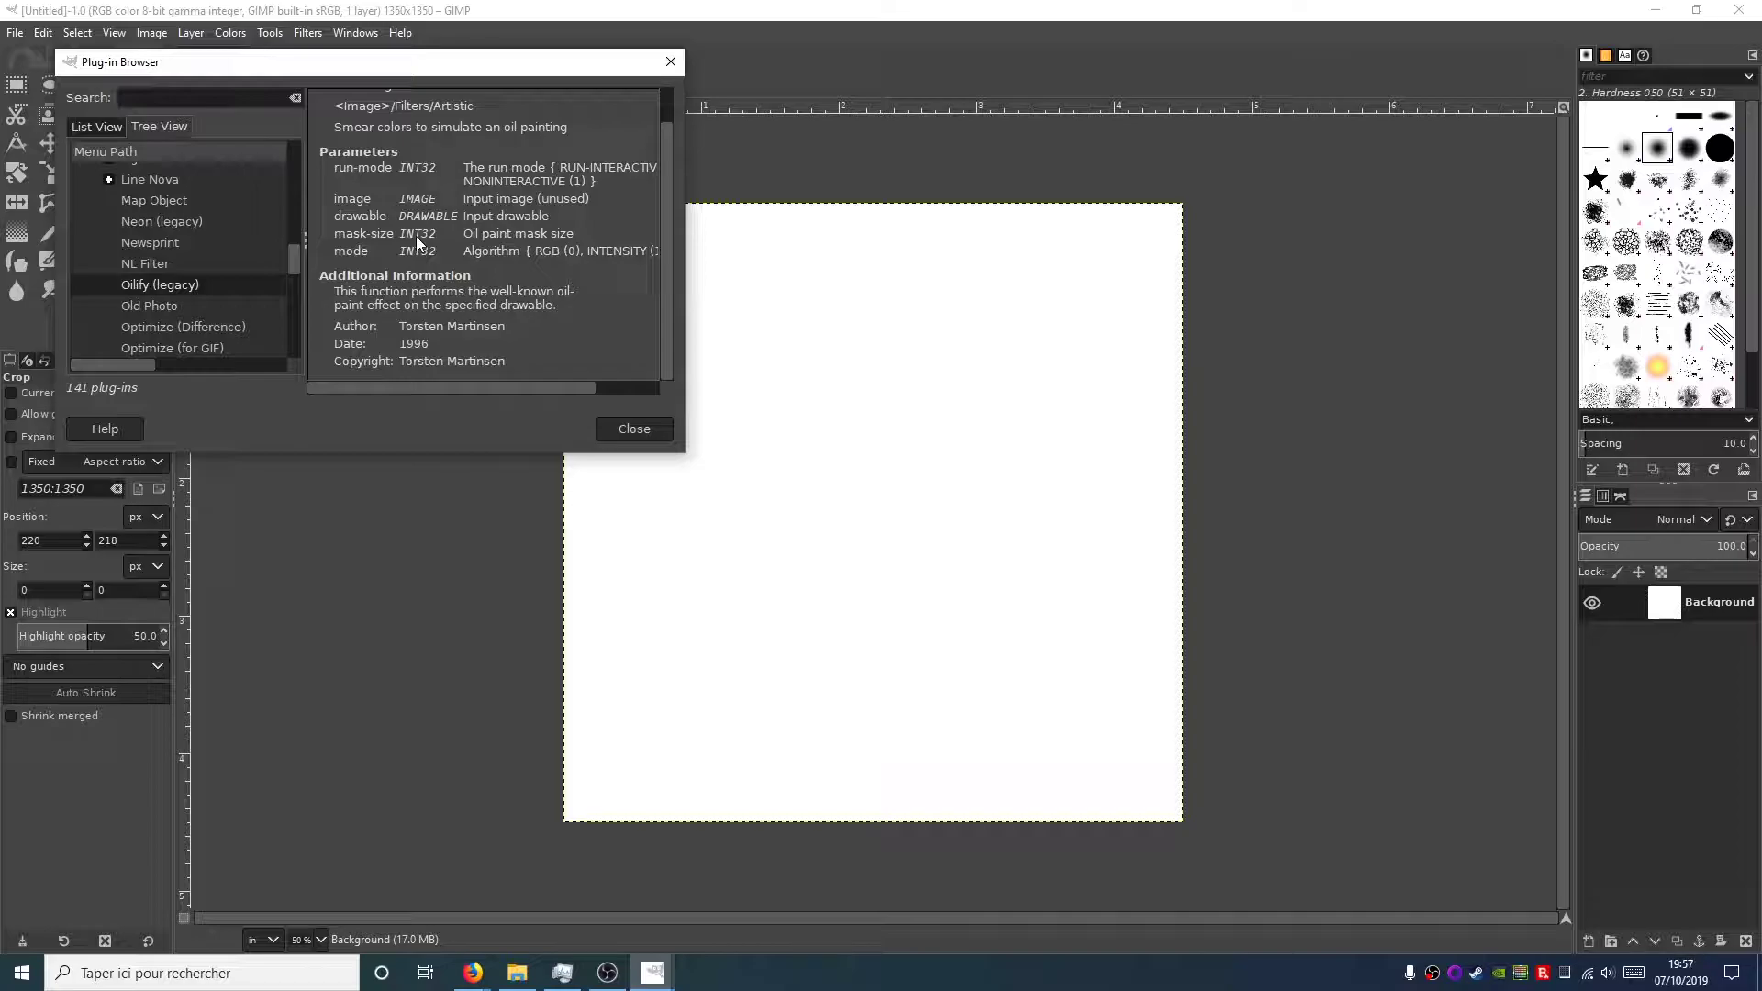
{"action": "left_click", "coordinate": [135, 269]}
- Scroll through the plug-in details and highlight part of the img parameter description
{"action": "scroll", "coordinate": [218, 241], "scroll_direction": "up", "scroll_amount": 1}
{"action": "scroll", "coordinate": [222, 274], "scroll_direction": "up", "scroll_amount": 5}
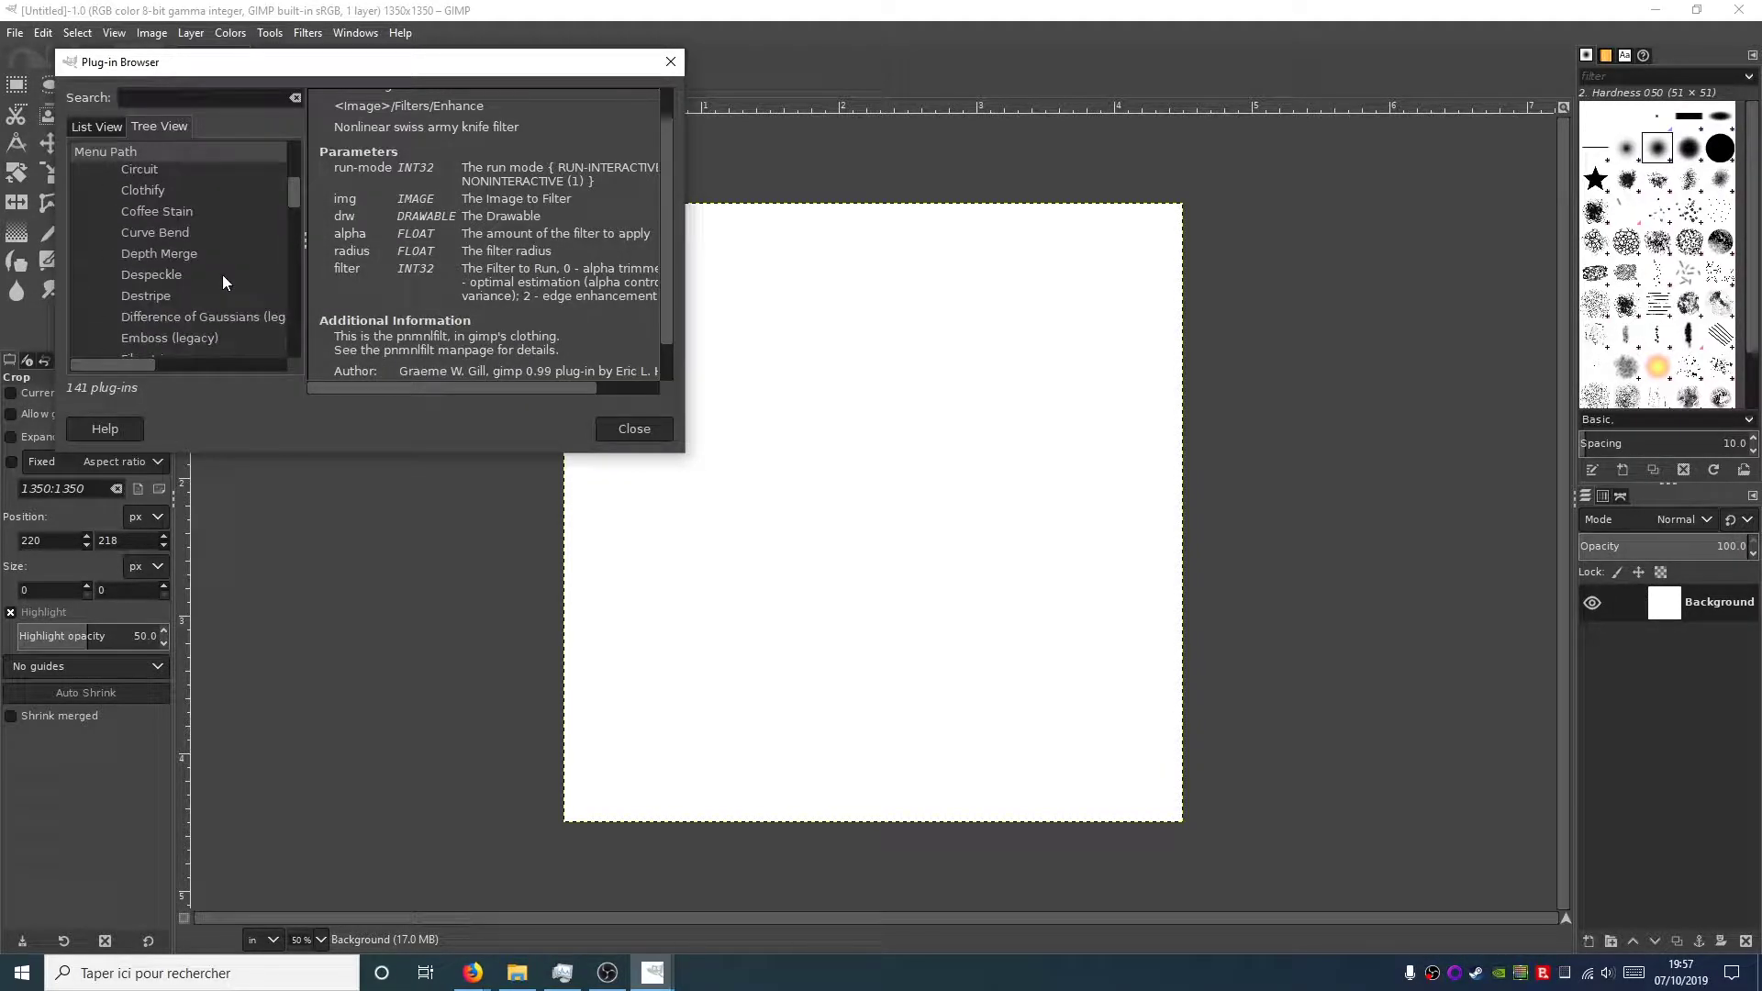
{"action": "scroll", "coordinate": [222, 273], "scroll_direction": "up", "scroll_amount": 5}
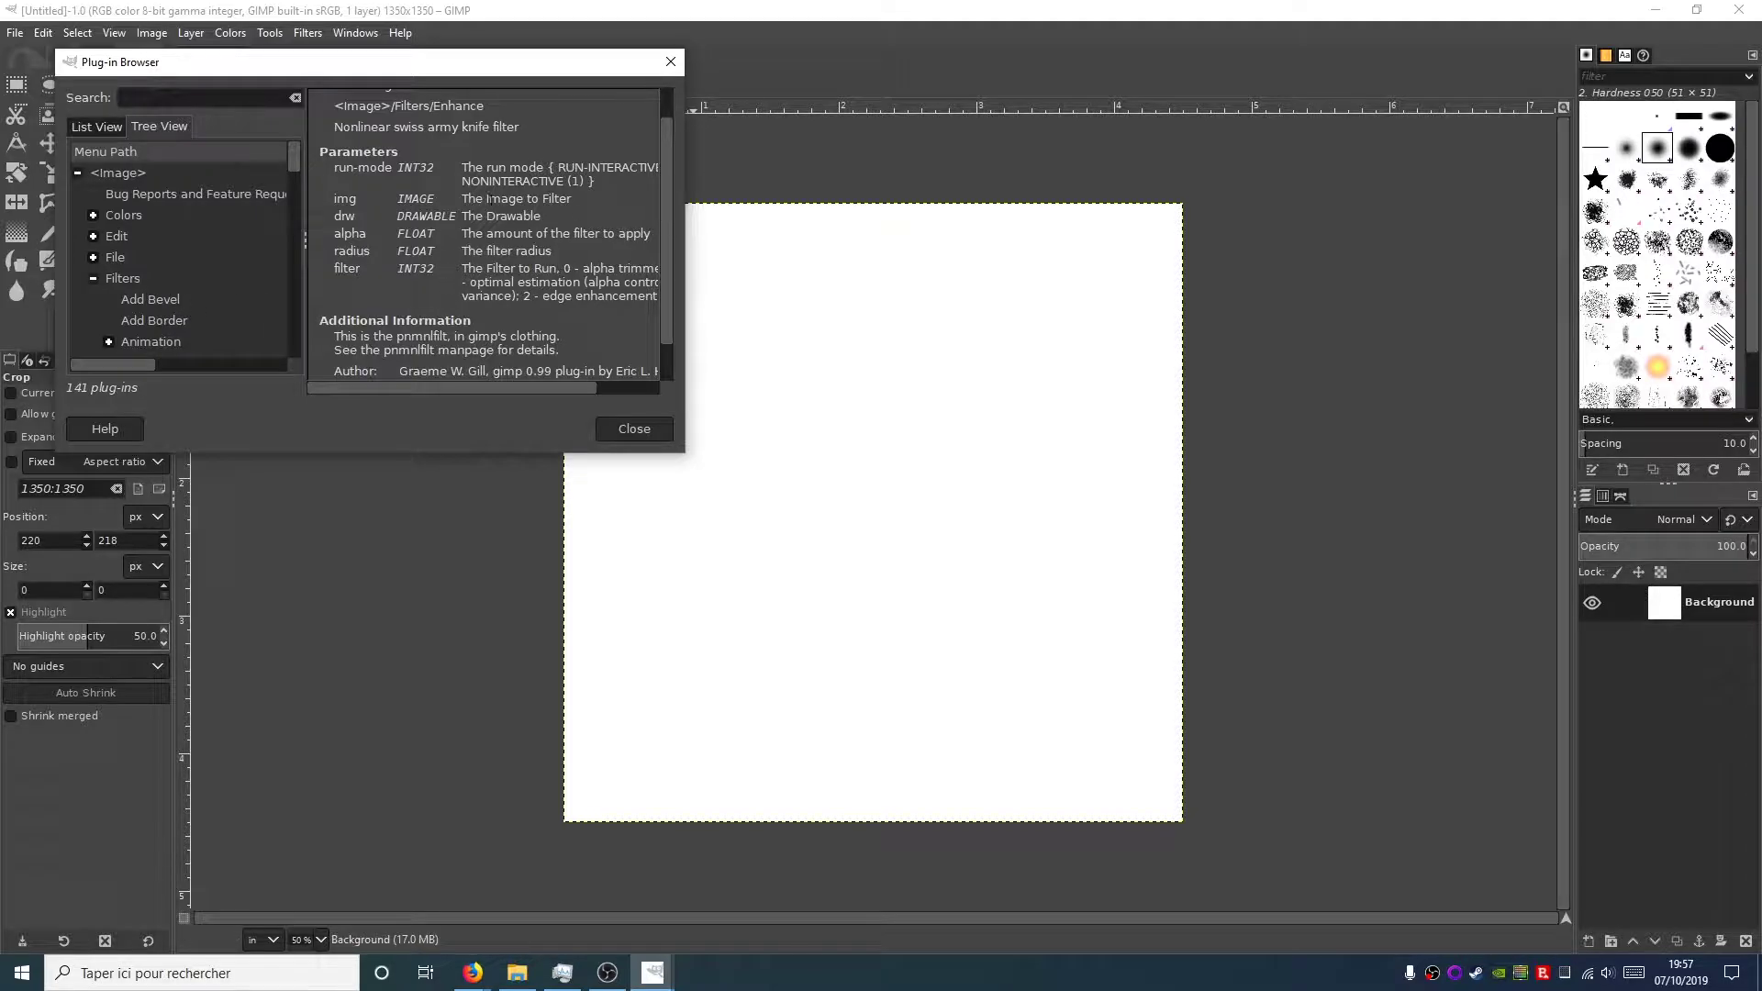
{"action": "scroll", "coordinate": [158, 270], "scroll_direction": "down", "scroll_amount": 3}
{"action": "scroll", "coordinate": [158, 269], "scroll_direction": "down", "scroll_amount": 3}
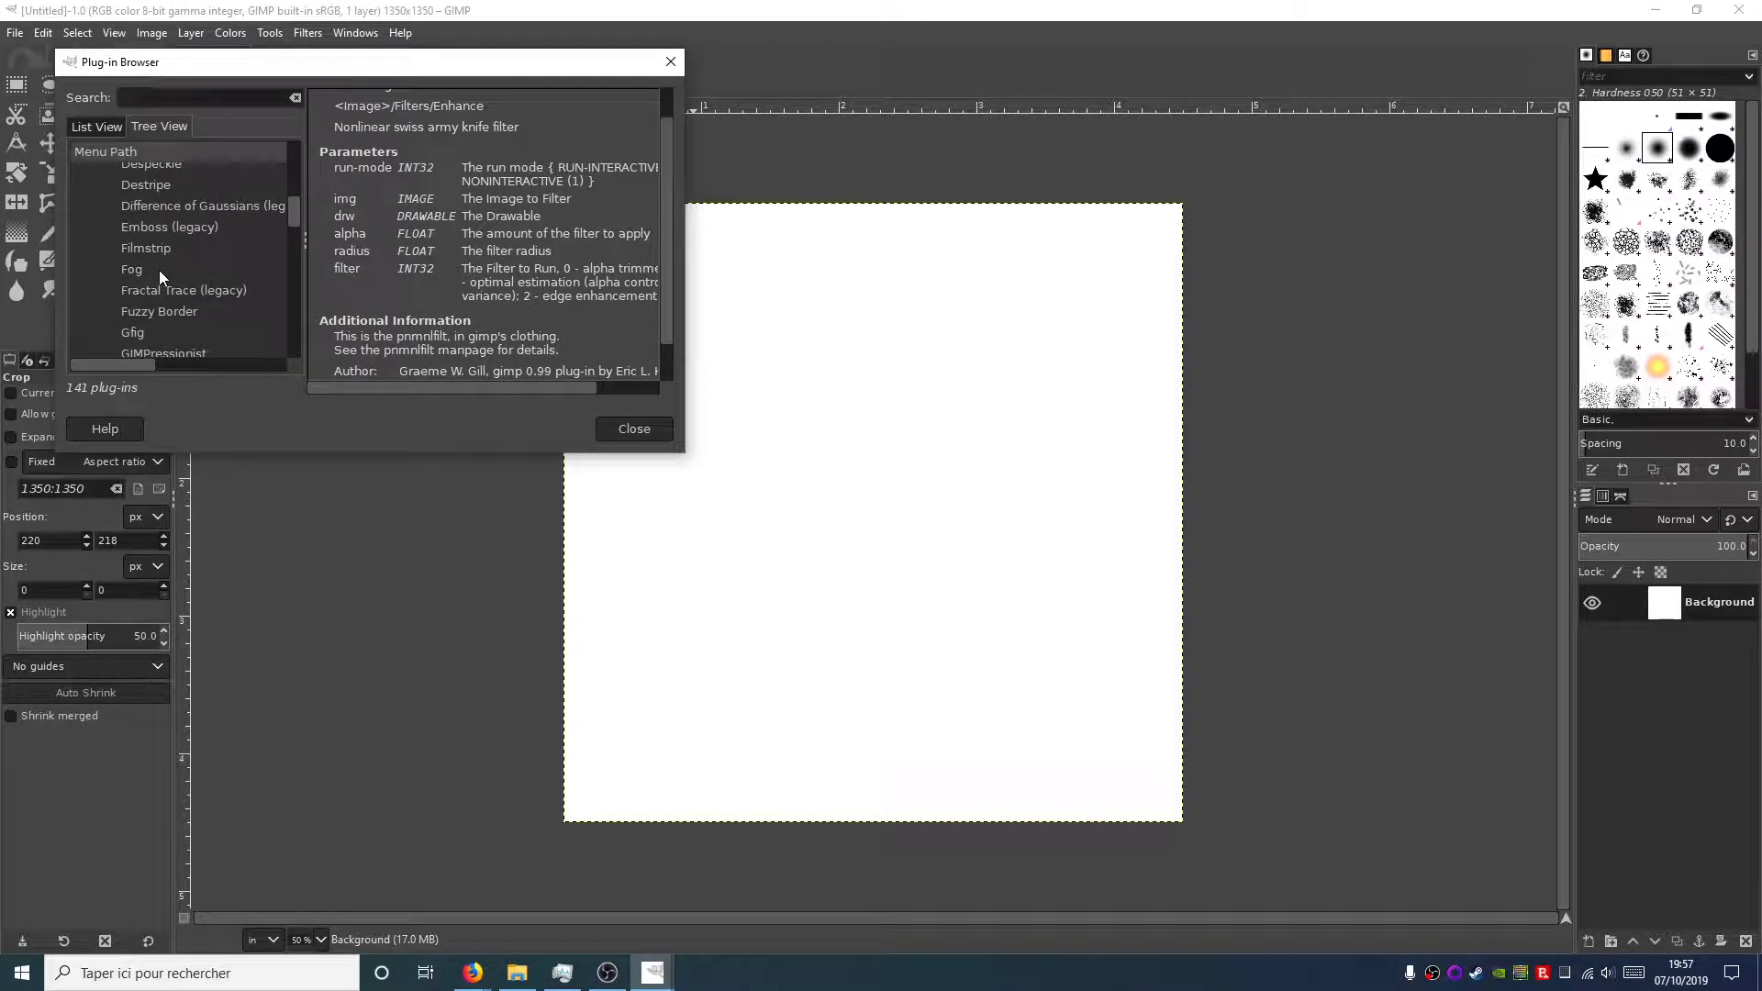
{"action": "scroll", "coordinate": [158, 270], "scroll_direction": "down", "scroll_amount": 3}
{"action": "scroll", "coordinate": [516, 248], "scroll_direction": "down", "scroll_amount": 1}
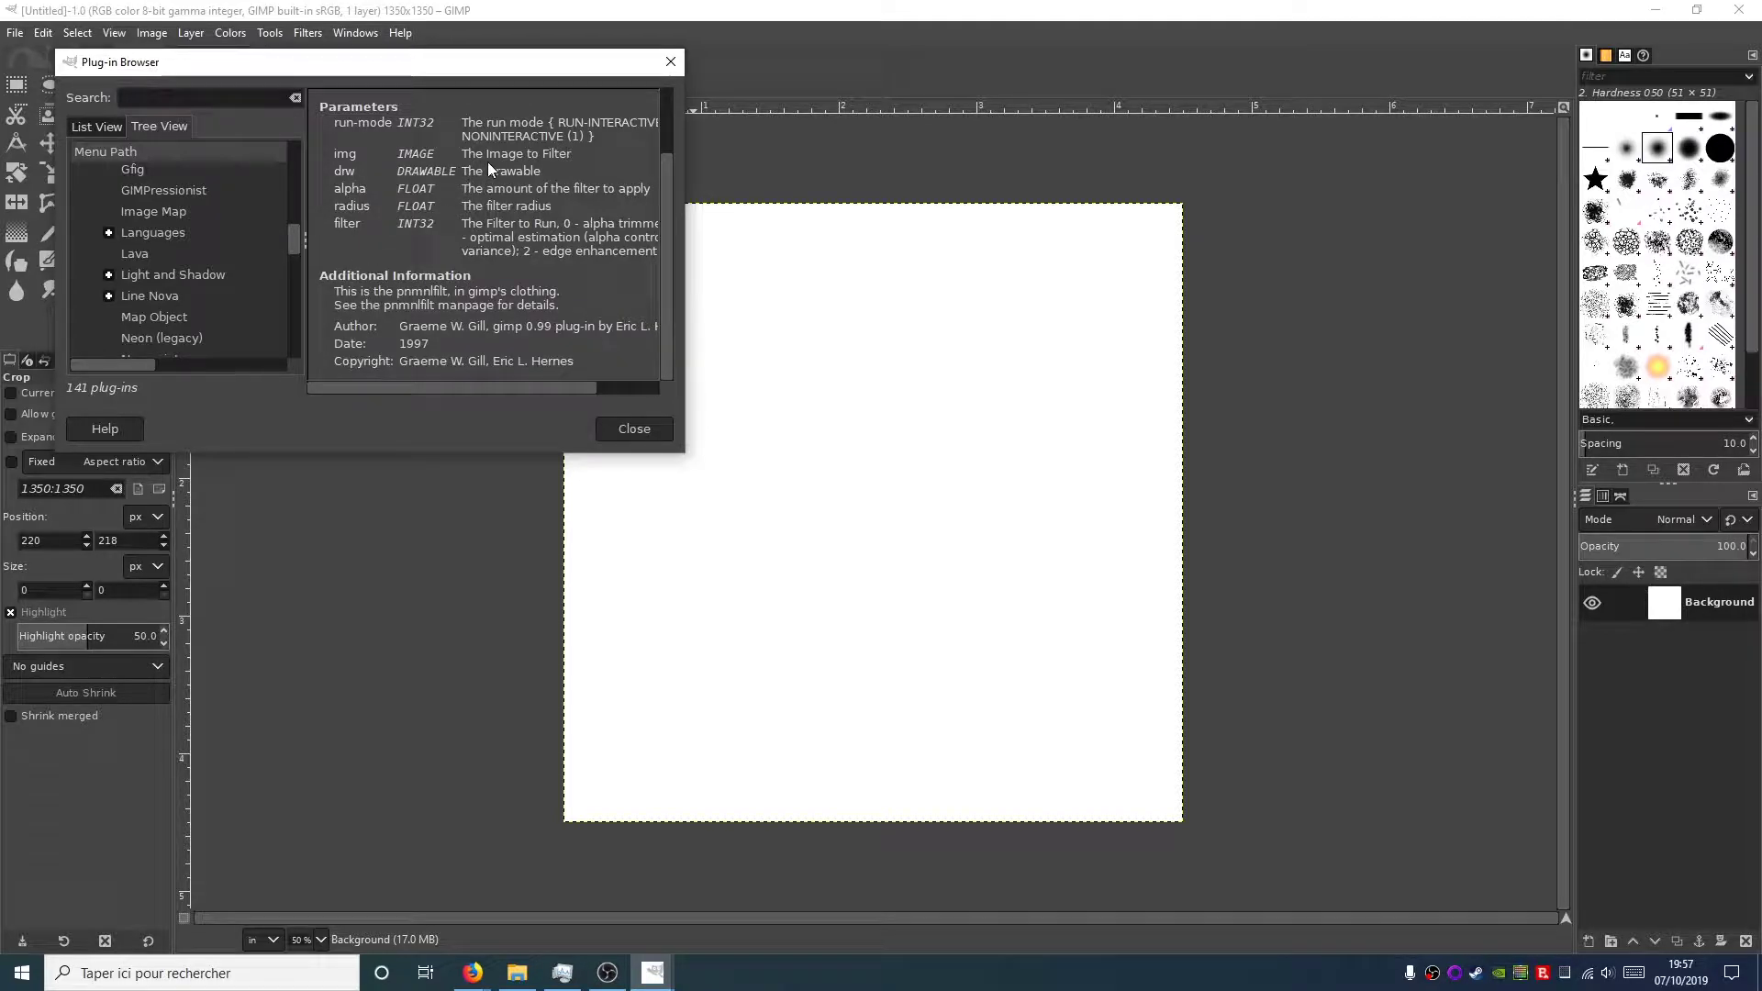
{"action": "left_click_drag", "start_coordinate": [483, 154], "coordinate": [539, 154]}
- Review Lava, NL Filter, Newsprint and Map Object plug-in details
{"action": "left_click", "coordinate": [165, 257]}
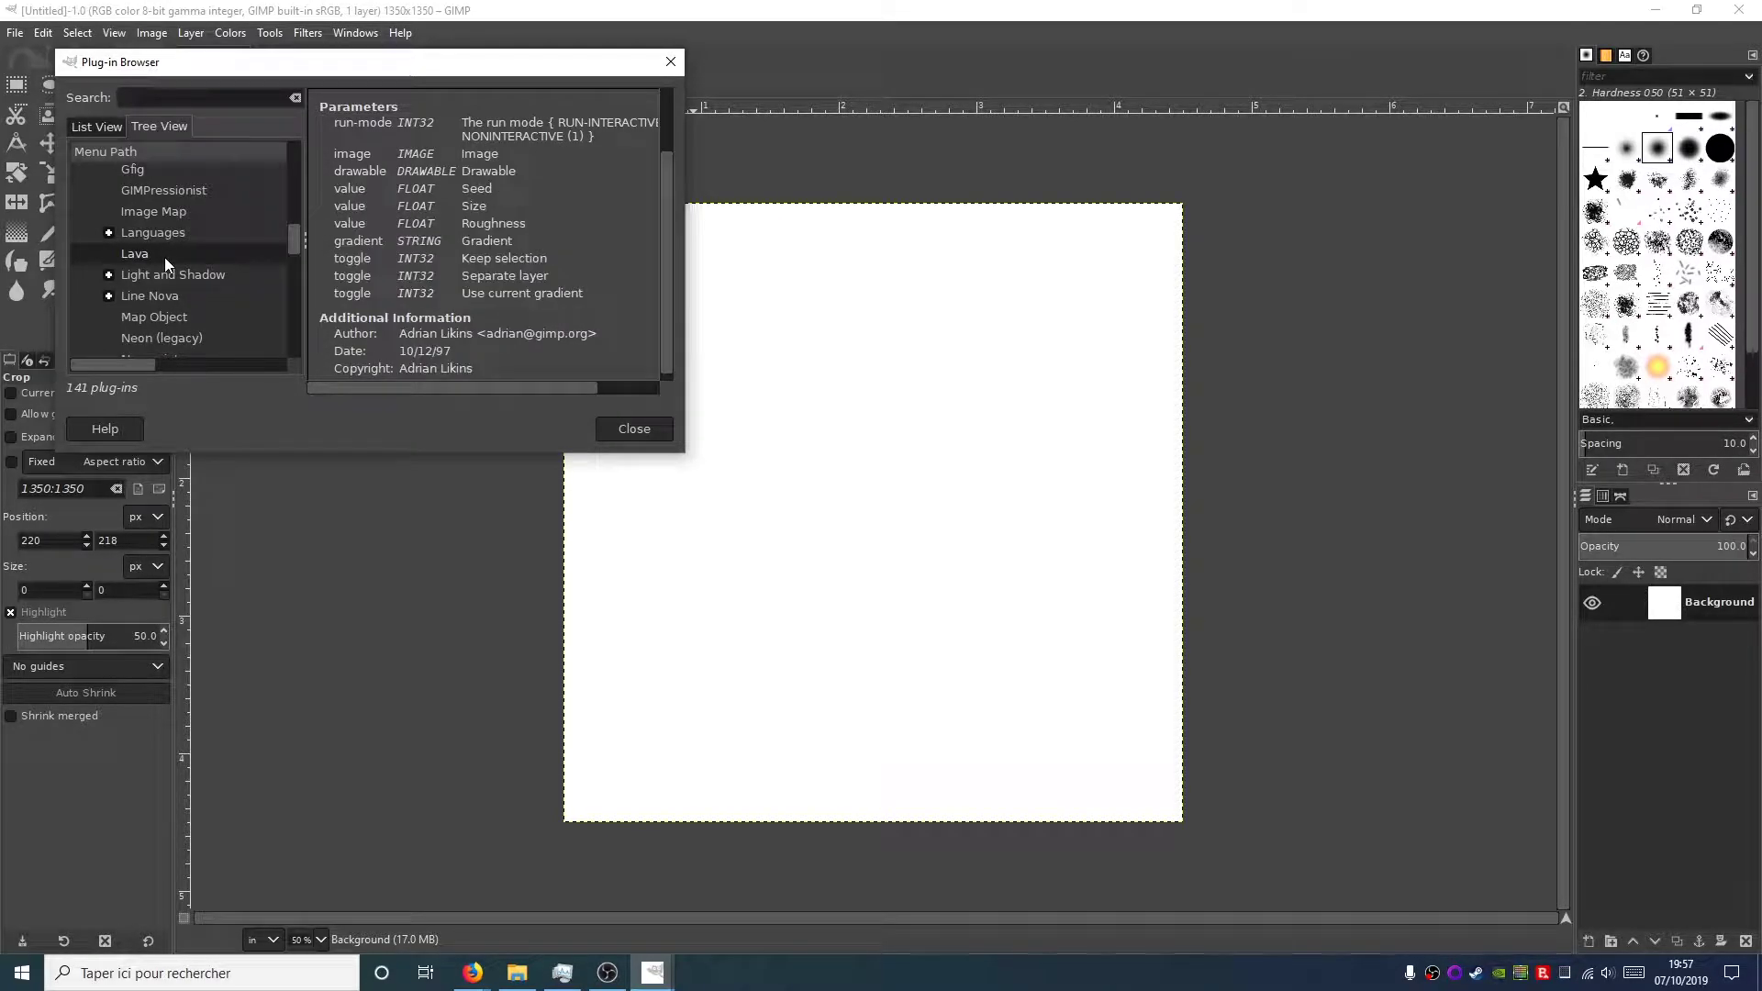
{"action": "double_click", "coordinate": [444, 352]}
{"action": "scroll", "coordinate": [185, 335], "scroll_direction": "down", "scroll_amount": 3}
{"action": "left_click", "coordinate": [184, 246]}
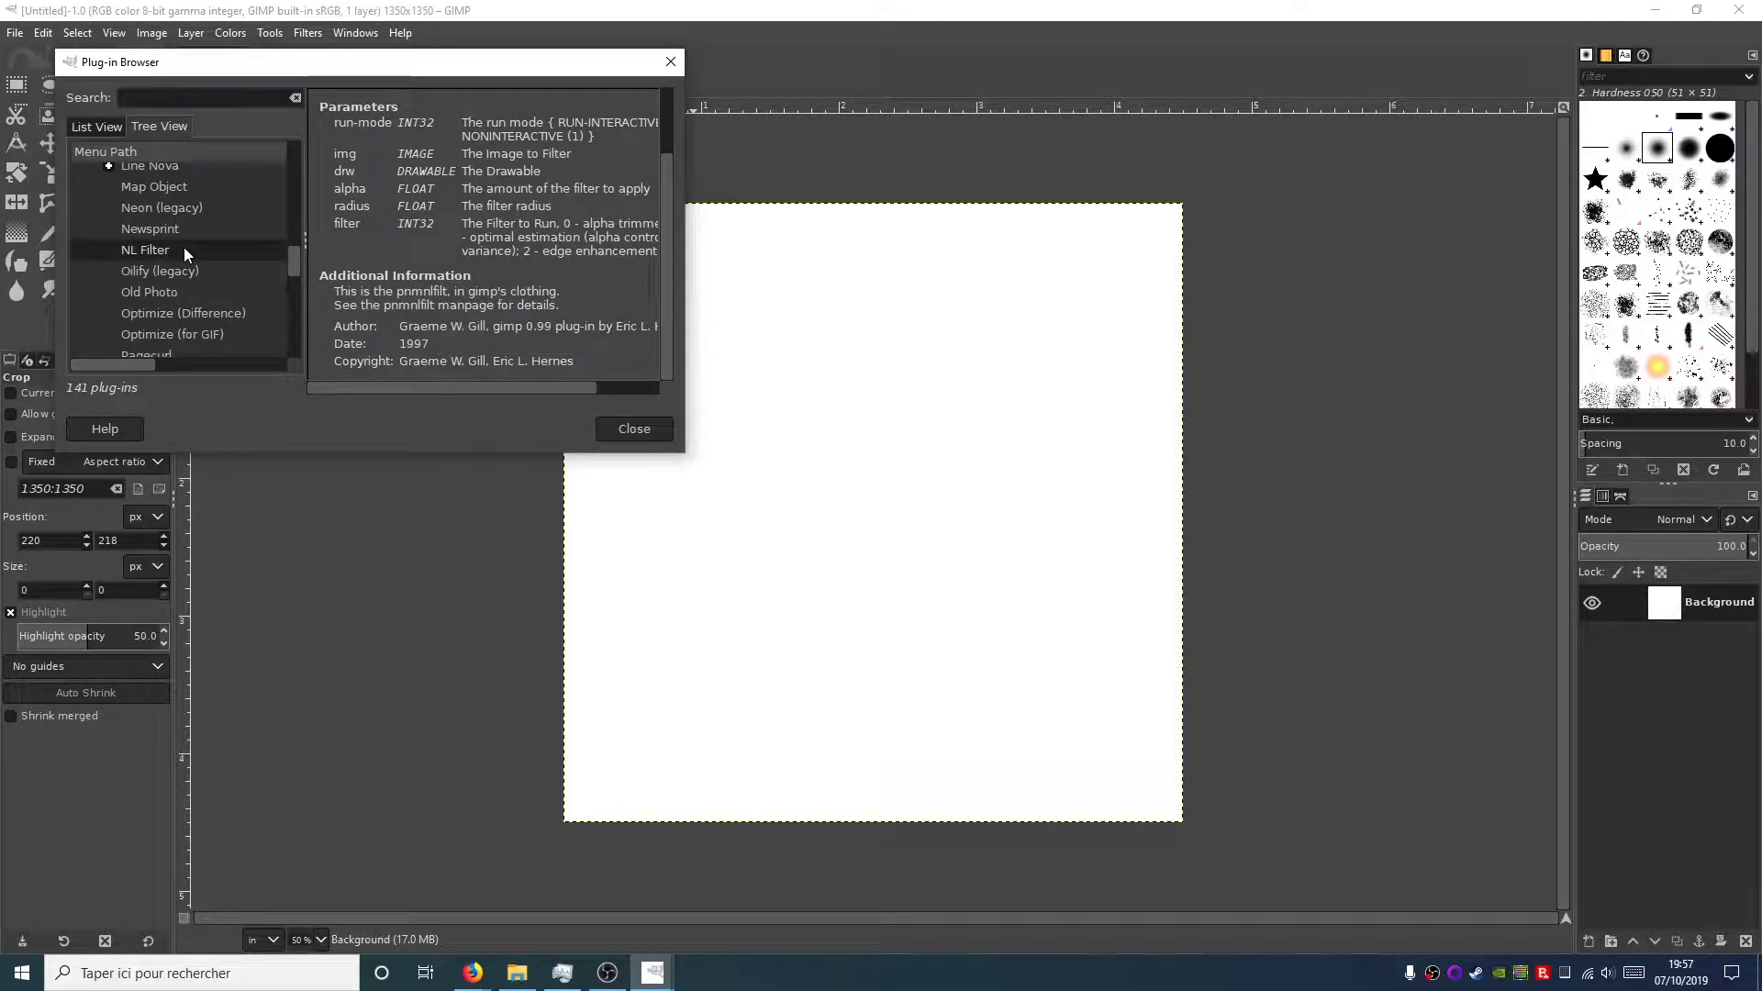
{"action": "left_click", "coordinate": [180, 235]}
{"action": "scroll", "coordinate": [322, 255], "scroll_direction": "down", "scroll_amount": 2}
{"action": "scroll", "coordinate": [321, 255], "scroll_direction": "down", "scroll_amount": 2}
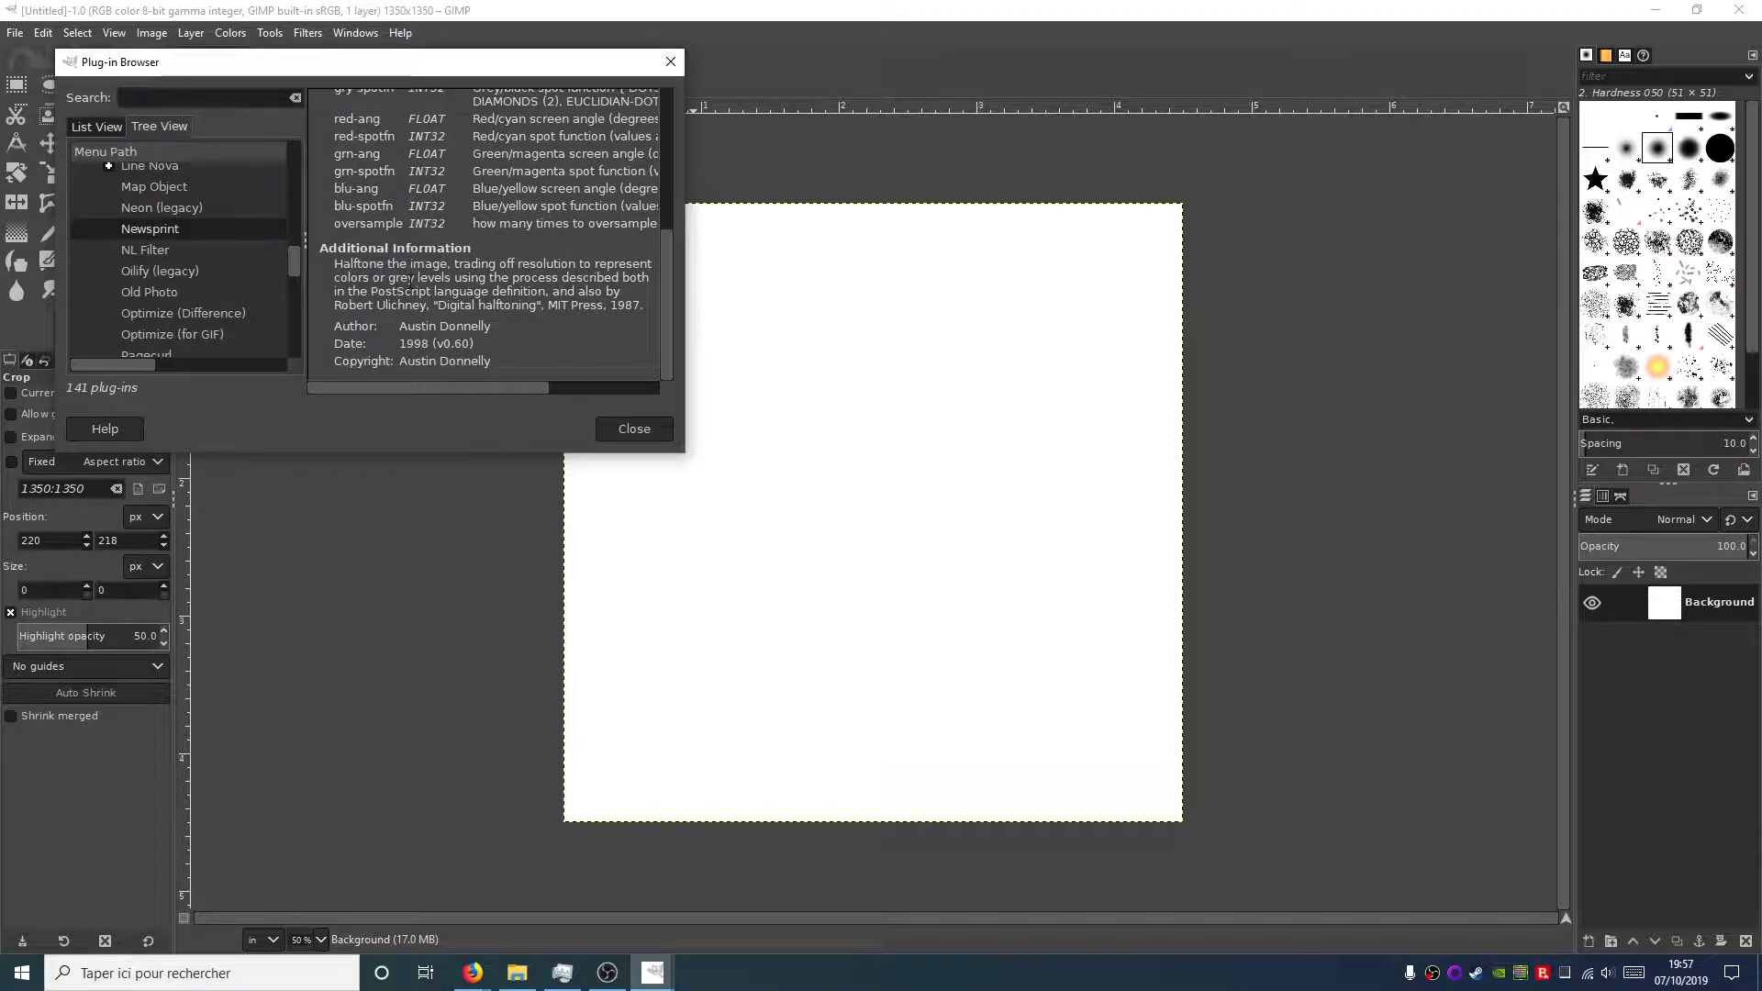
{"action": "left_click", "coordinate": [162, 188]}
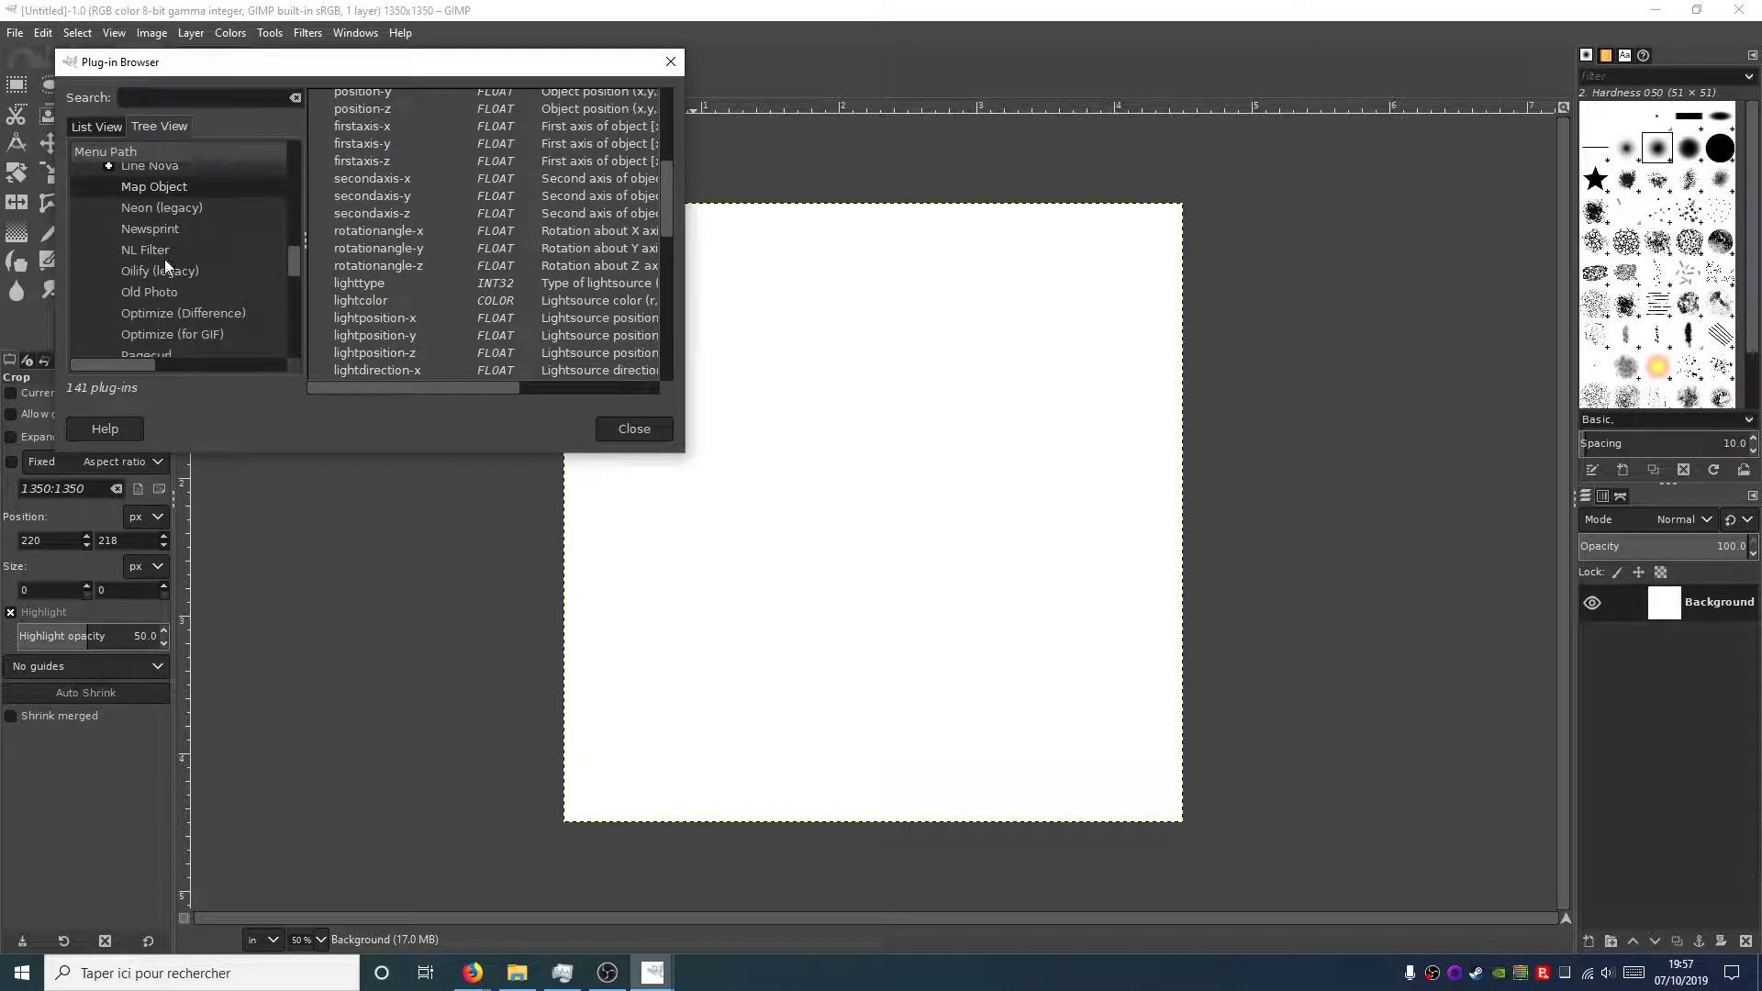
{"action": "left_click", "coordinate": [671, 63]}
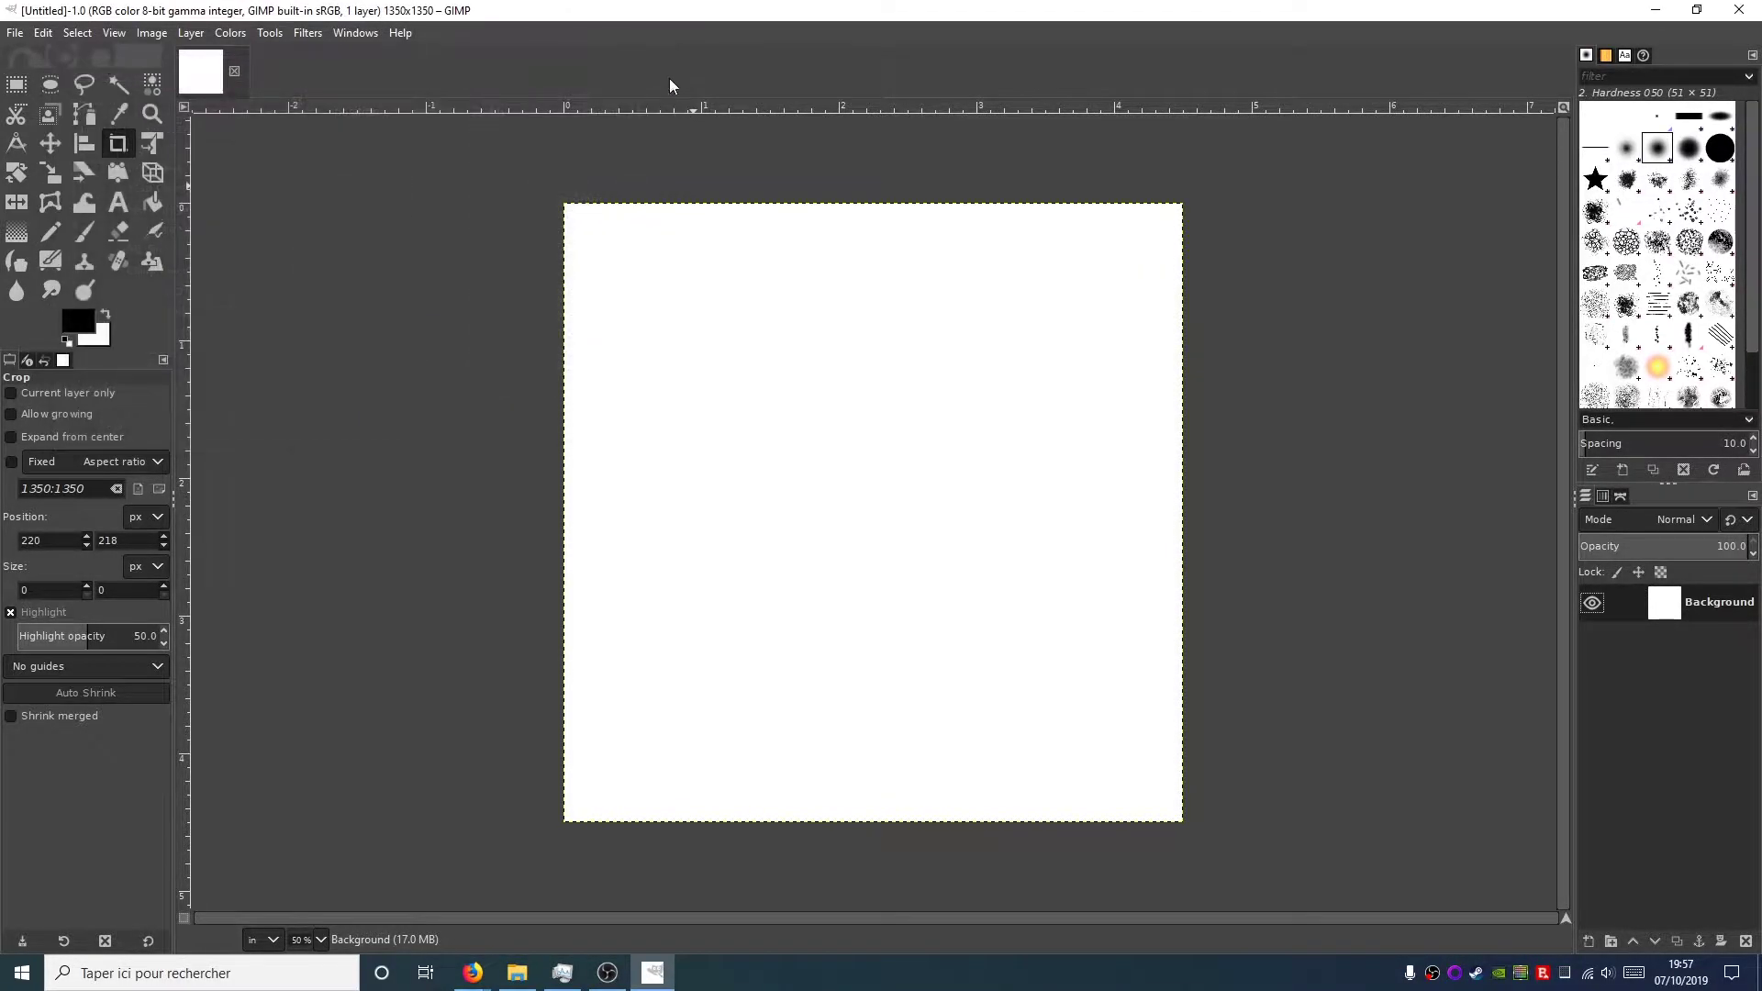